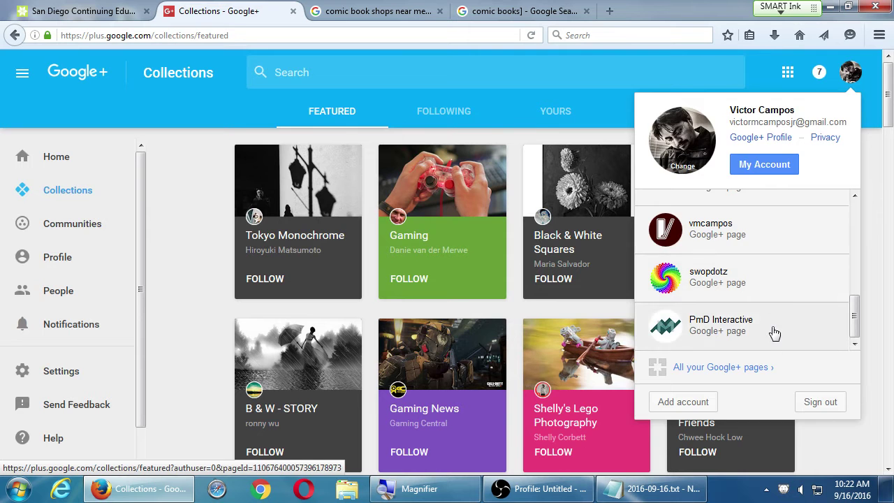
Switch to the PmD Interactive Google+ page, dismiss its welcome screen, and return to the default personal account.
{"action": "left_click", "coordinate": [771, 331]}
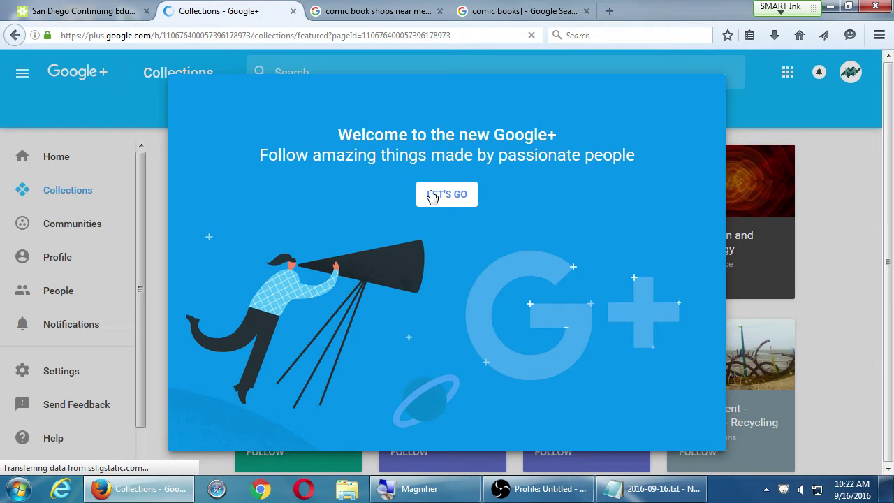
{"action": "left_click", "coordinate": [447, 199]}
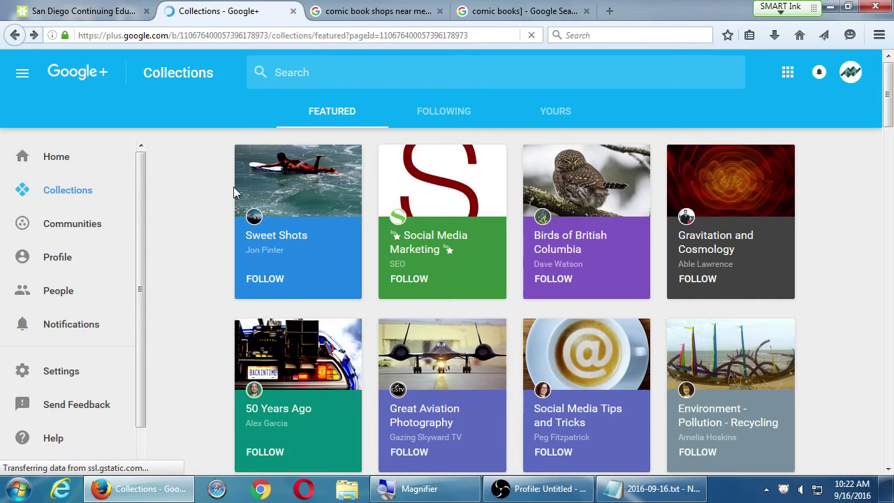
{"action": "left_click", "coordinate": [849, 73]}
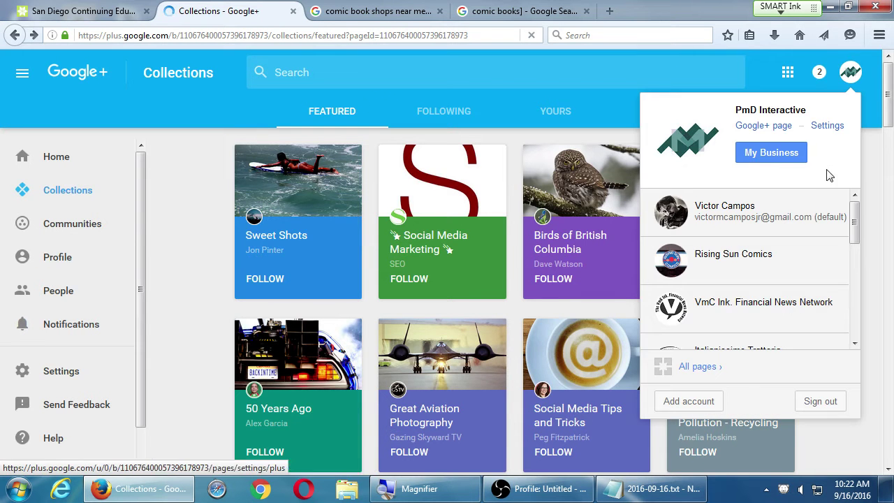
{"action": "left_click", "coordinate": [804, 220]}
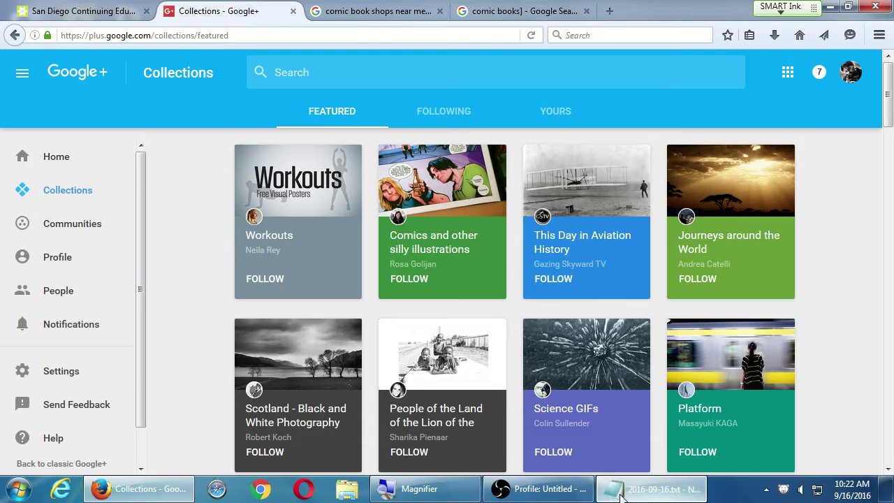
{"action": "left_click", "coordinate": [657, 489]}
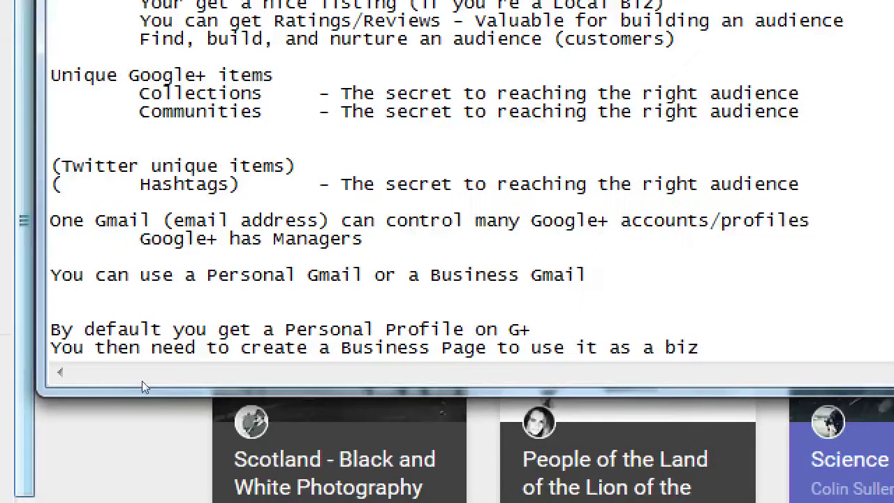
{"action": "key", "text": "Return"}
{"action": "type", "text": "C"}
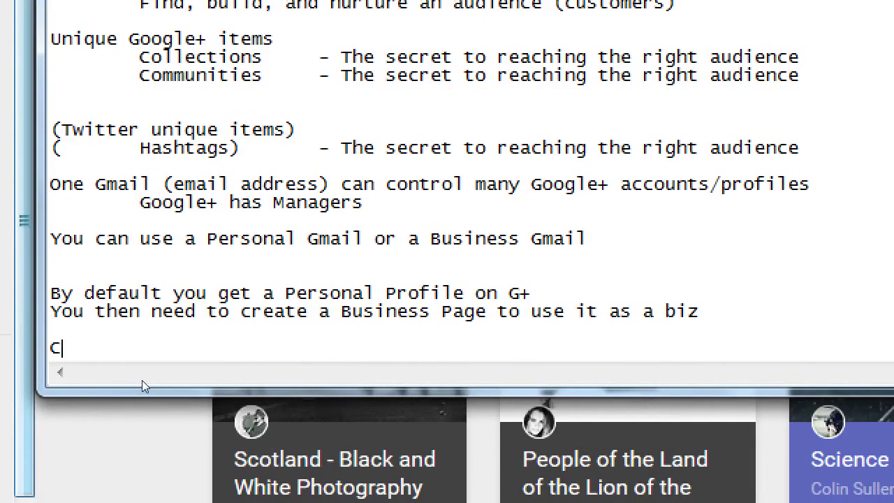
{"action": "type", "text": "reate or manage t"}
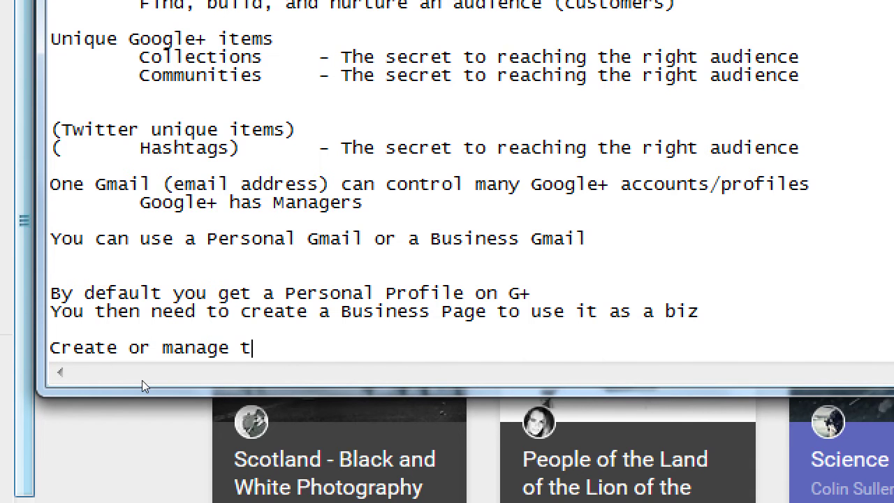
{"action": "type", "text": "he G+ "}
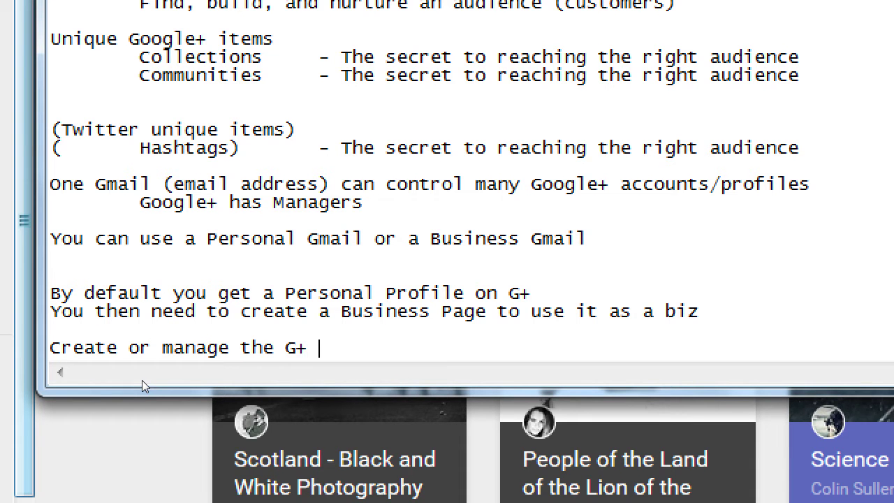
{"action": "type", "text": "Business pa"}
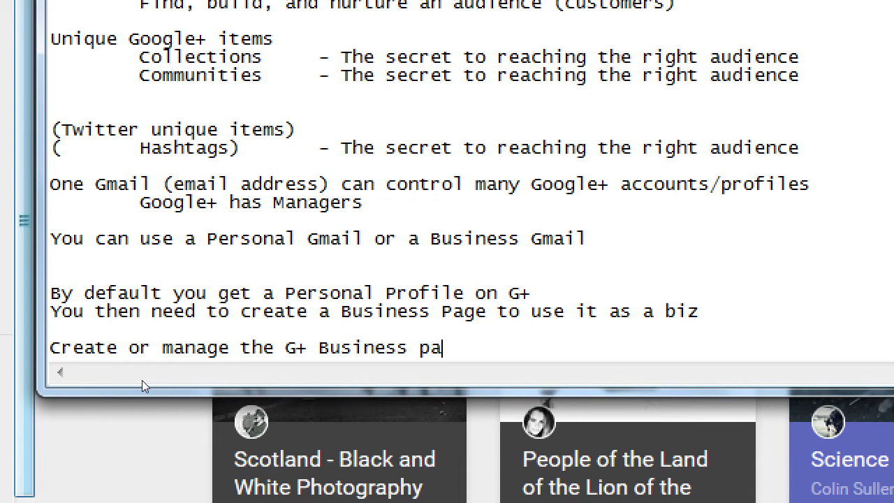
{"action": "type", "text": "ge at http://"}
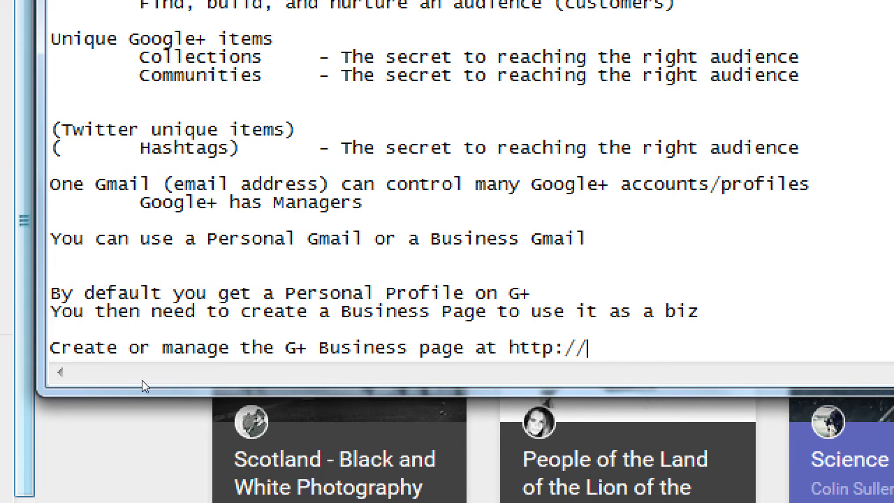
{"action": "type", "text": "business.google.com"}
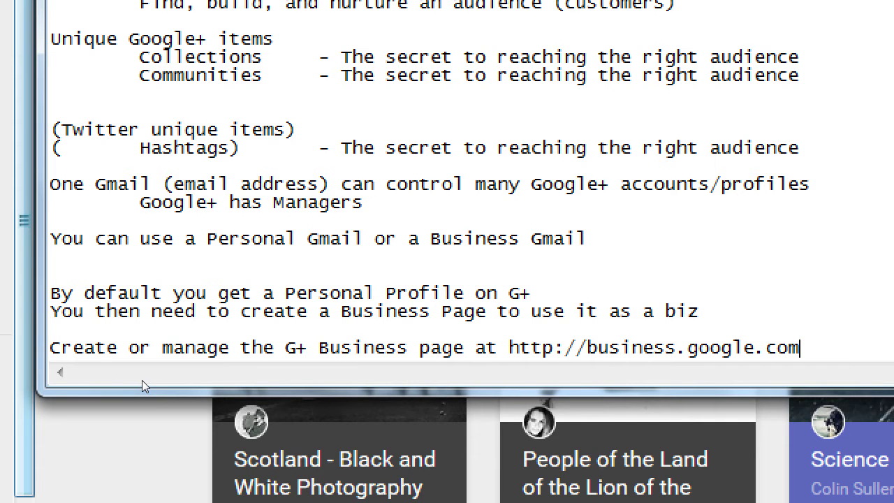
{"action": "key", "text": "ctrl+shift+Left"}
{"action": "key", "text": "ctrl+shift+Left"}
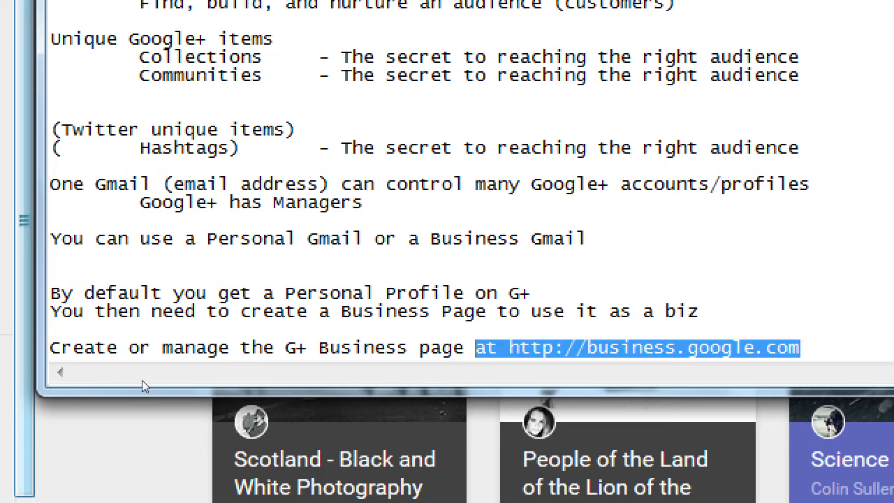
{"action": "key", "text": "ctrl+shift+Right"}
{"action": "key", "text": "ctrl+c"}
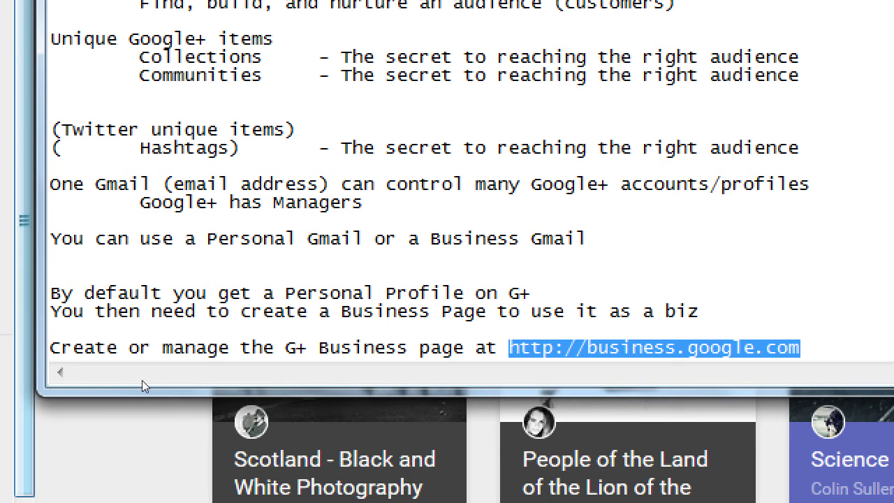
{"action": "key", "text": "super+Escape"}
{"action": "left_click", "coordinate": [142, 380]}
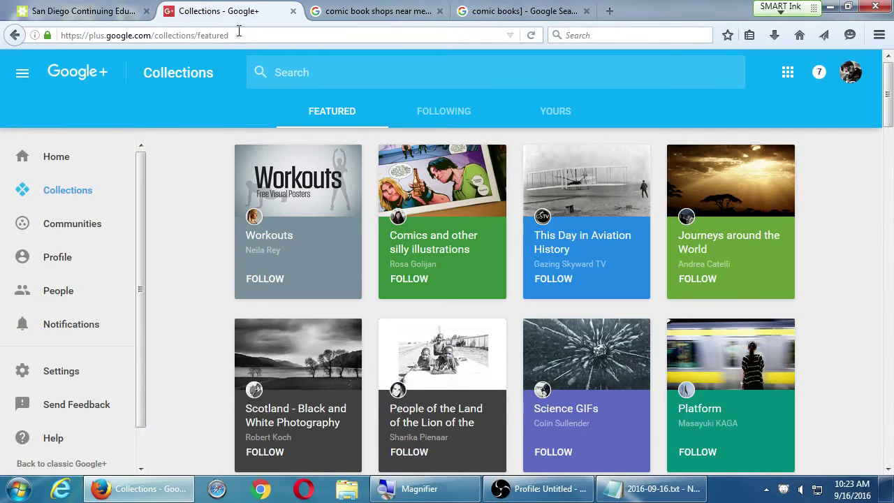
{"action": "left_click", "coordinate": [236, 31]}
{"action": "key", "text": "ctrl+v"}
{"action": "key", "text": "Return"}
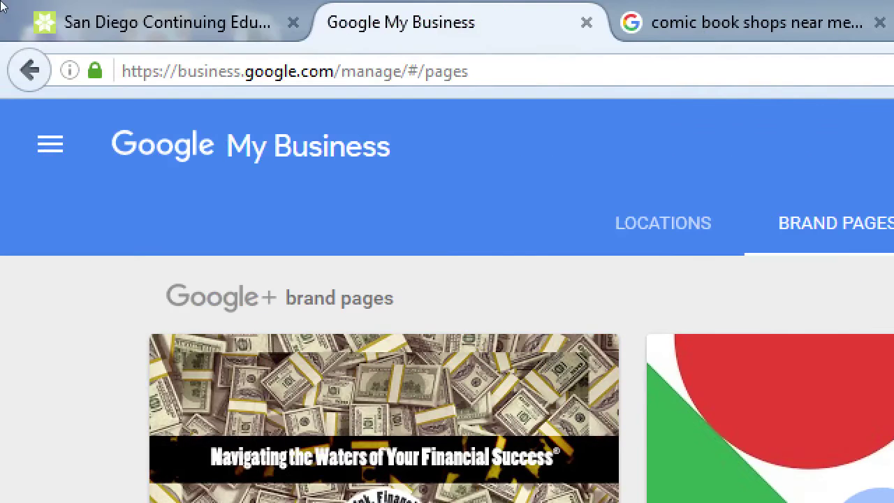
{"action": "left_click", "coordinate": [101, 31]}
{"action": "key", "text": "ctrl+v"}
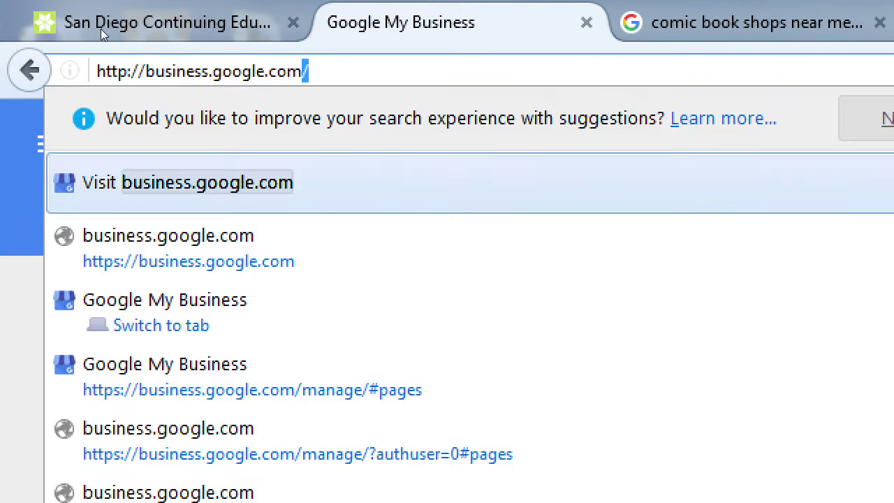
{"action": "key", "text": "Down"}
{"action": "key", "text": "Return"}
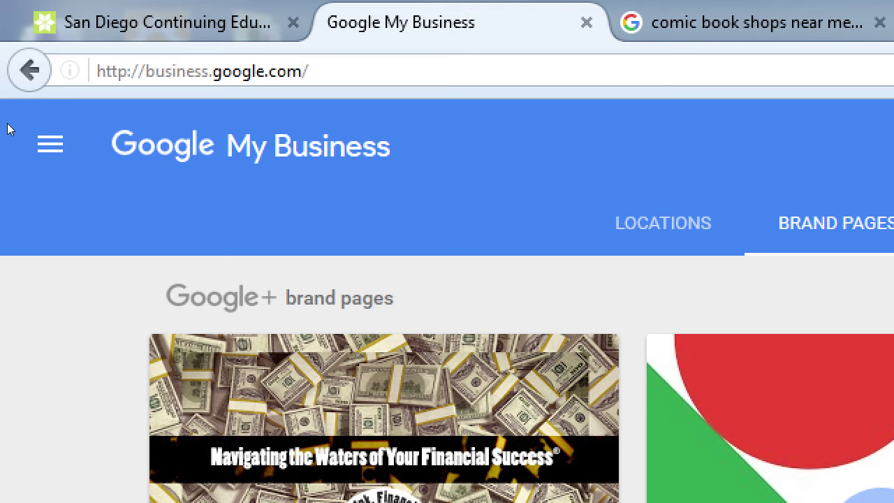
Look over the full list of Google+ brand pages managed by the account.
{"action": "key", "text": "super+minus"}
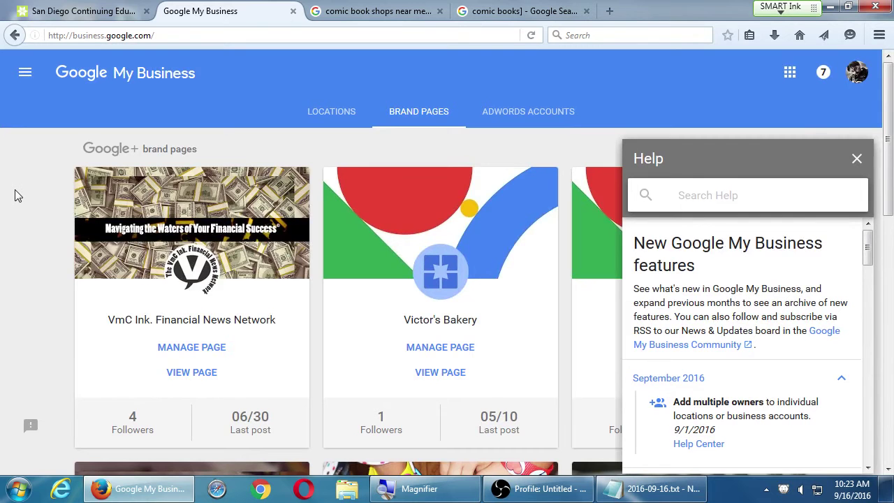
{"action": "scroll", "coordinate": [15, 187], "scroll_direction": "down", "scroll_amount": 8}
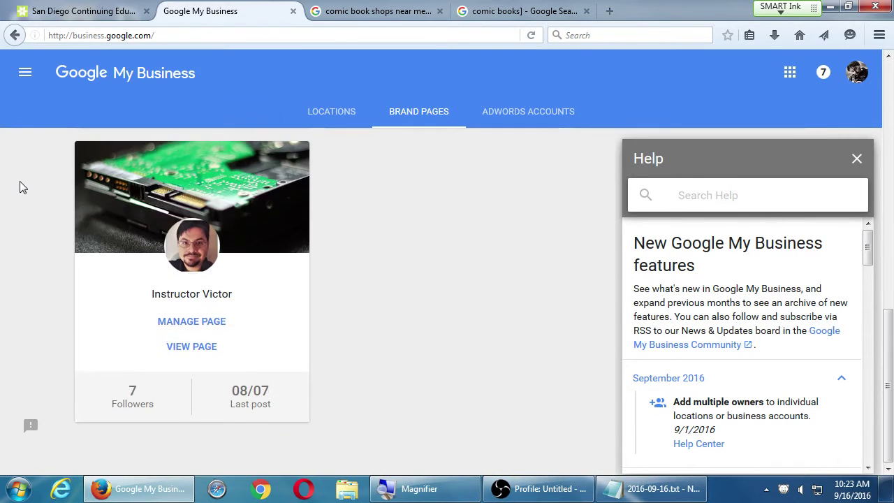
{"action": "scroll", "coordinate": [19, 181], "scroll_direction": "up", "scroll_amount": 8}
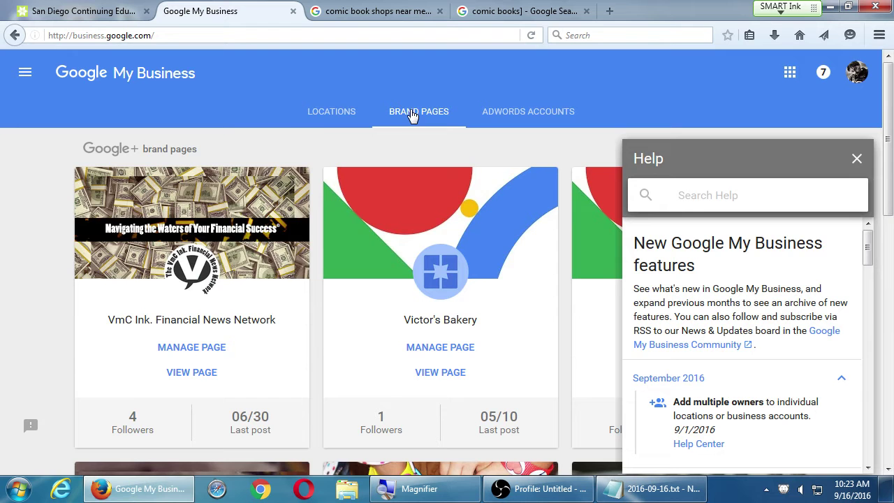
Open the Locations list, dismiss the map view introduction, and look through the business location cards.
{"action": "left_click", "coordinate": [322, 115]}
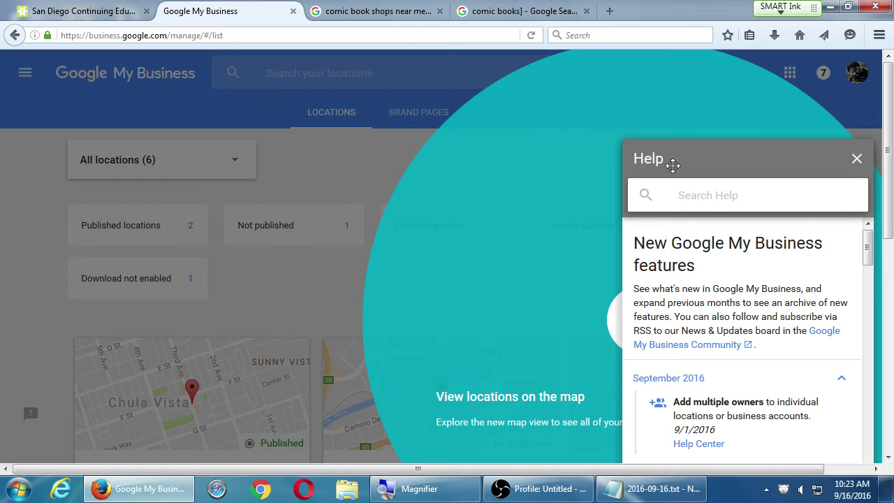
{"action": "scroll", "coordinate": [533, 268], "scroll_direction": "down", "scroll_amount": 3}
{"action": "scroll", "coordinate": [532, 262], "scroll_direction": "down", "scroll_amount": 2}
{"action": "scroll", "coordinate": [532, 261], "scroll_direction": "up", "scroll_amount": 3}
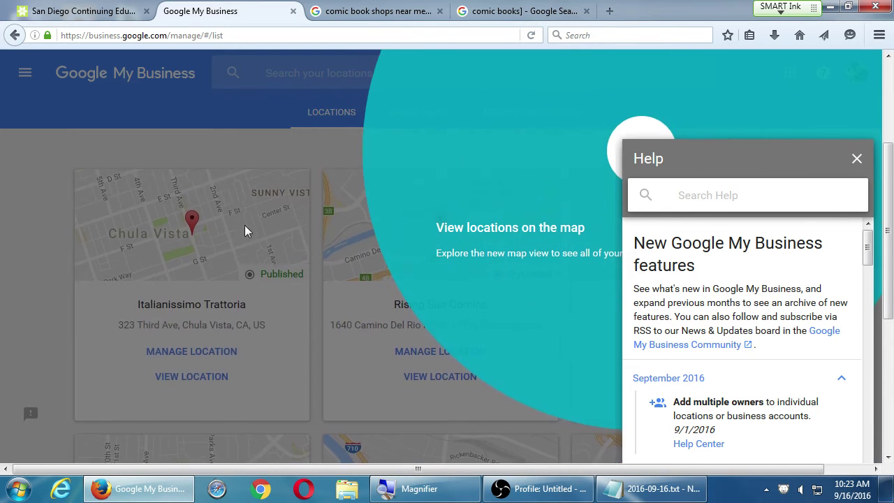
{"action": "left_click", "coordinate": [45, 204]}
{"action": "scroll", "coordinate": [46, 204], "scroll_direction": "up", "scroll_amount": 3}
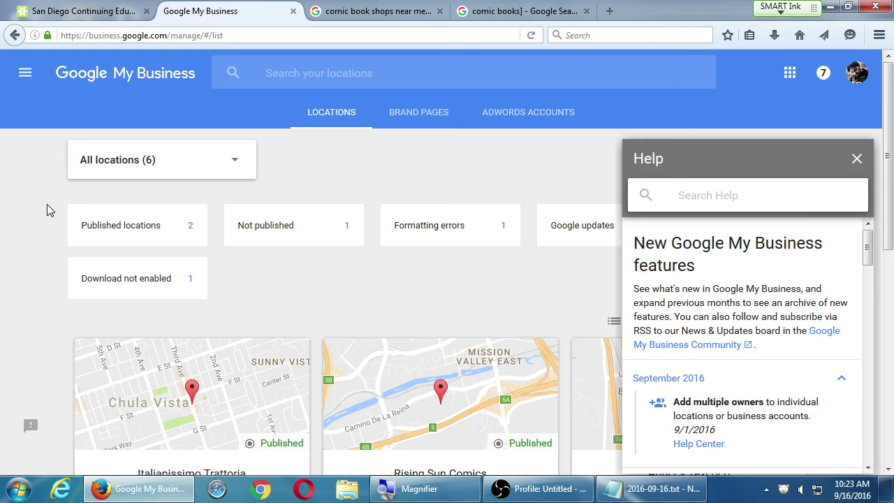
{"action": "scroll", "coordinate": [38, 209], "scroll_direction": "down", "scroll_amount": 2}
{"action": "scroll", "coordinate": [39, 209], "scroll_direction": "down", "scroll_amount": 3}
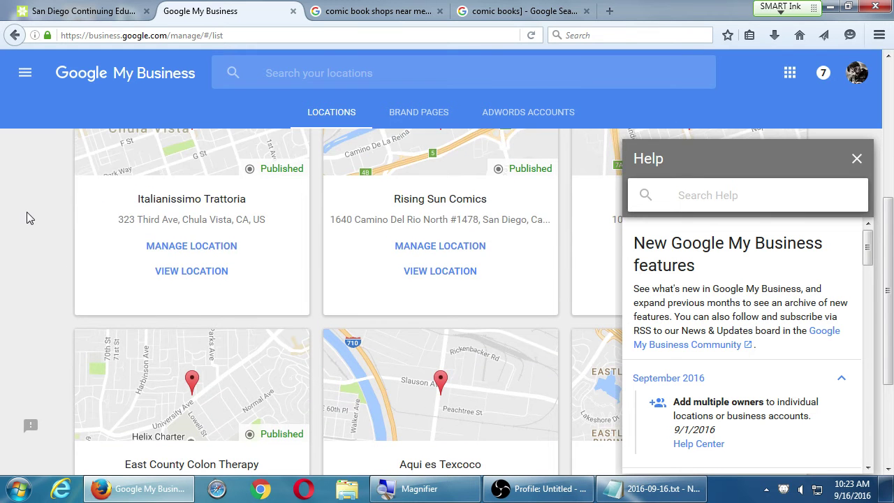
{"action": "scroll", "coordinate": [27, 218], "scroll_direction": "down", "scroll_amount": 1}
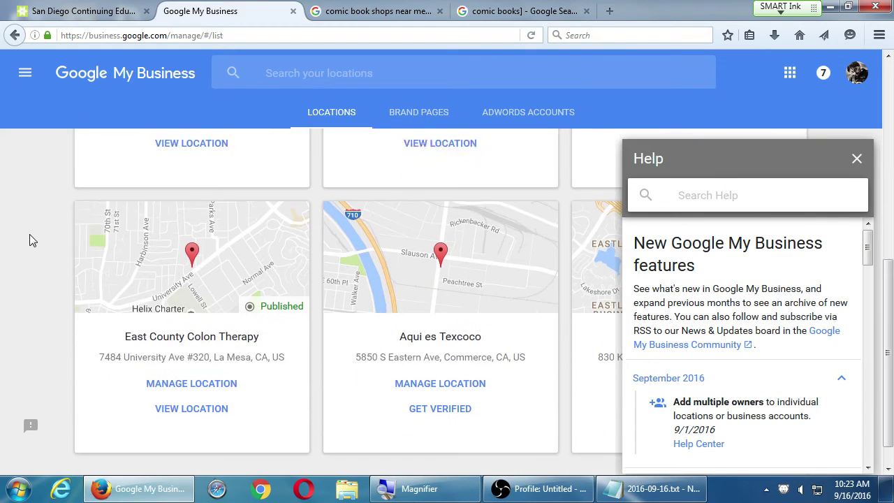
{"action": "scroll", "coordinate": [29, 238], "scroll_direction": "up", "scroll_amount": 5}
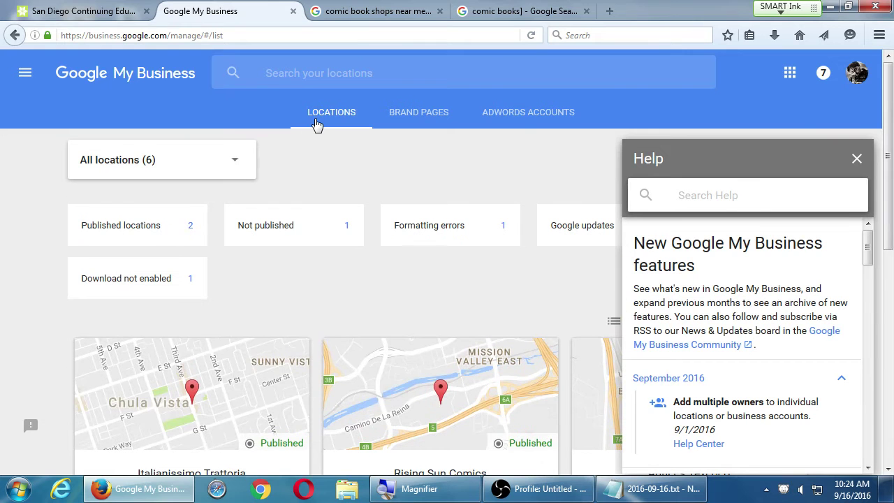
Compare the Brand Pages list with the Locations list by alternating between them.
{"action": "left_click", "coordinate": [404, 116]}
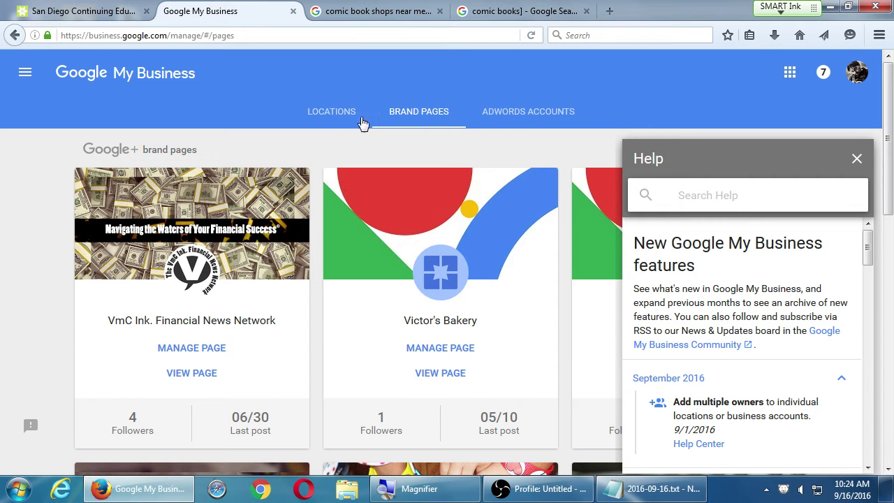
{"action": "left_click", "coordinate": [324, 118]}
{"action": "left_click", "coordinate": [398, 125]}
{"action": "left_click", "coordinate": [329, 124]}
{"action": "left_click", "coordinate": [401, 123]}
{"action": "left_click", "coordinate": [333, 124]}
{"action": "left_click", "coordinate": [407, 133]}
{"action": "left_click", "coordinate": [340, 116]}
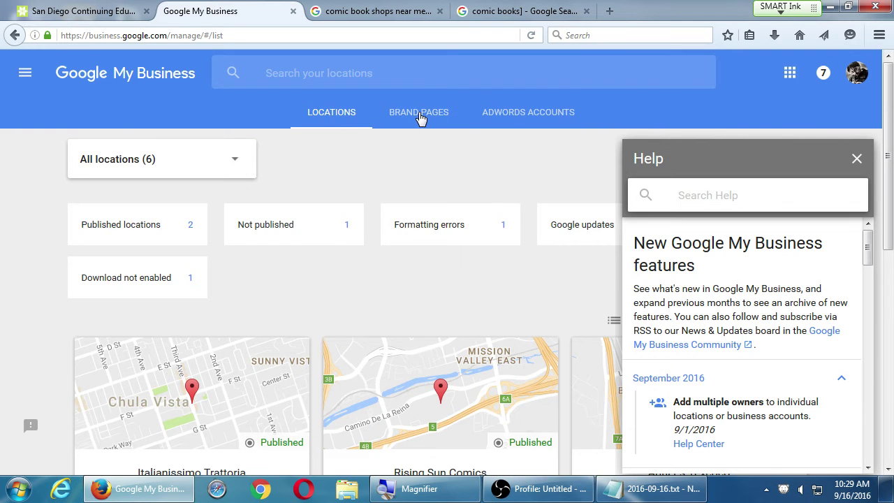
Review the published location cards once more, followed by the brand page cards.
{"action": "left_click", "coordinate": [420, 117]}
{"action": "left_click", "coordinate": [333, 114]}
{"action": "scroll", "coordinate": [166, 184], "scroll_direction": "down", "scroll_amount": 2}
{"action": "scroll", "coordinate": [34, 217], "scroll_direction": "down", "scroll_amount": 2}
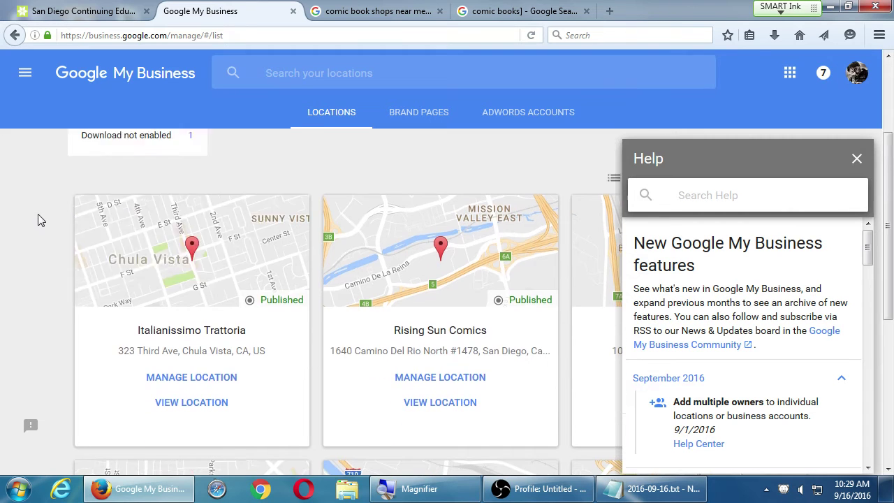
{"action": "scroll", "coordinate": [38, 220], "scroll_direction": "up", "scroll_amount": 4}
{"action": "left_click", "coordinate": [421, 118]}
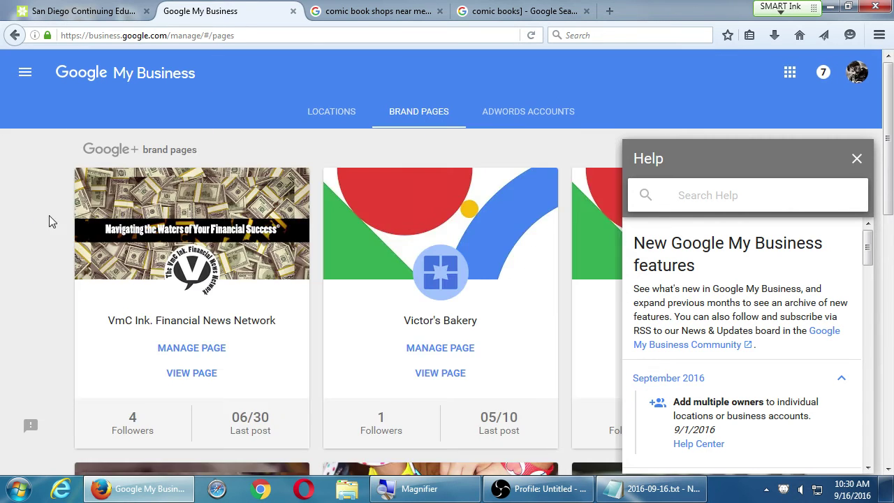
{"action": "scroll", "coordinate": [50, 203], "scroll_direction": "down", "scroll_amount": 2}
{"action": "scroll", "coordinate": [50, 196], "scroll_direction": "up", "scroll_amount": 2}
Switch to the 2016-09-16.txt notes in Notepad and add the line "Location Page - If your biz has a physical location" at the end.
{"action": "left_click", "coordinate": [630, 494]}
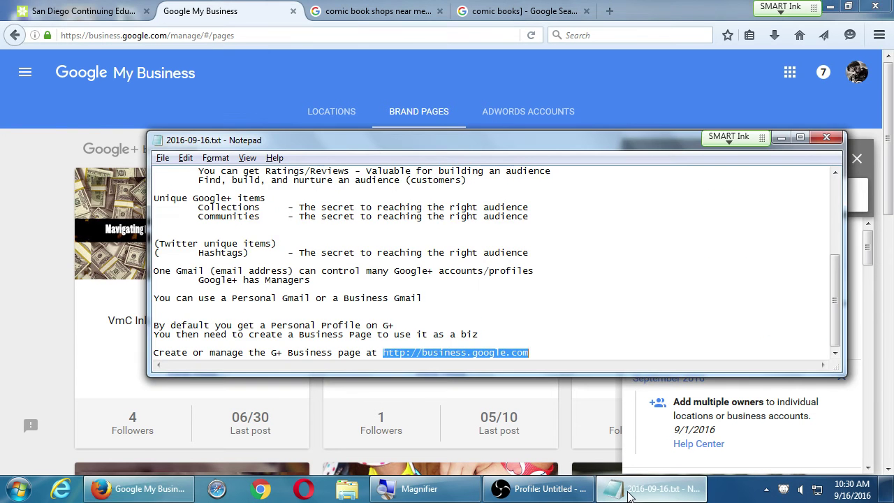
{"action": "key", "text": "End"}
{"action": "key", "text": "Return"}
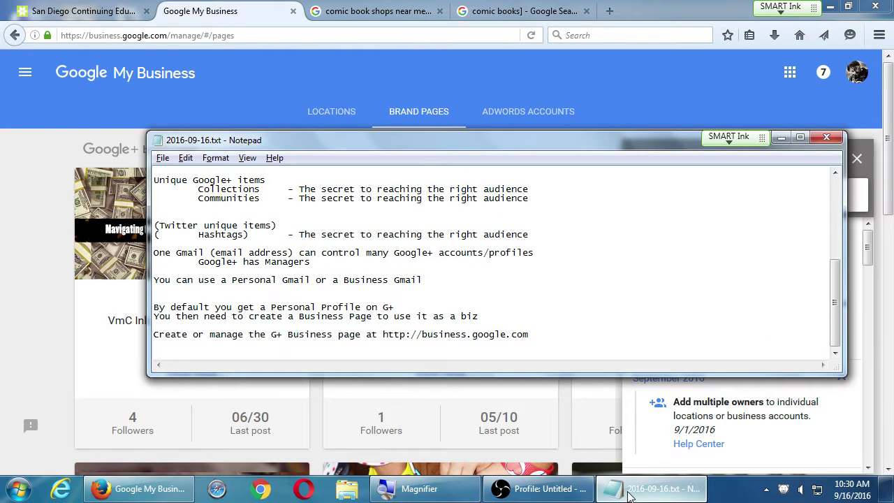
{"action": "key", "text": "super+plus"}
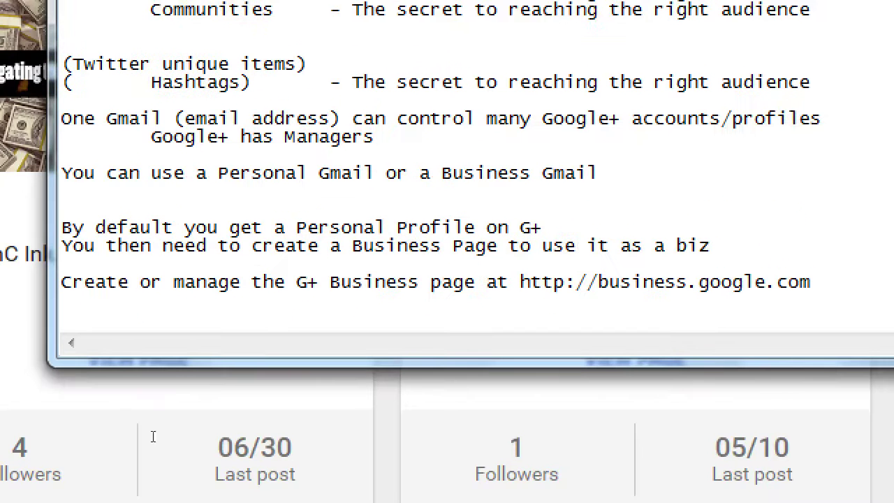
{"action": "type", "text": "Locati"}
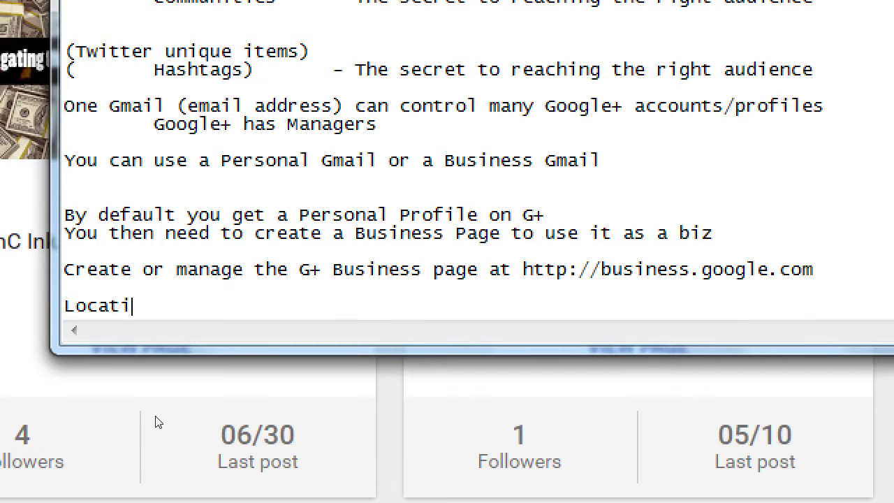
{"action": "type", "text": "on Page - If yo"}
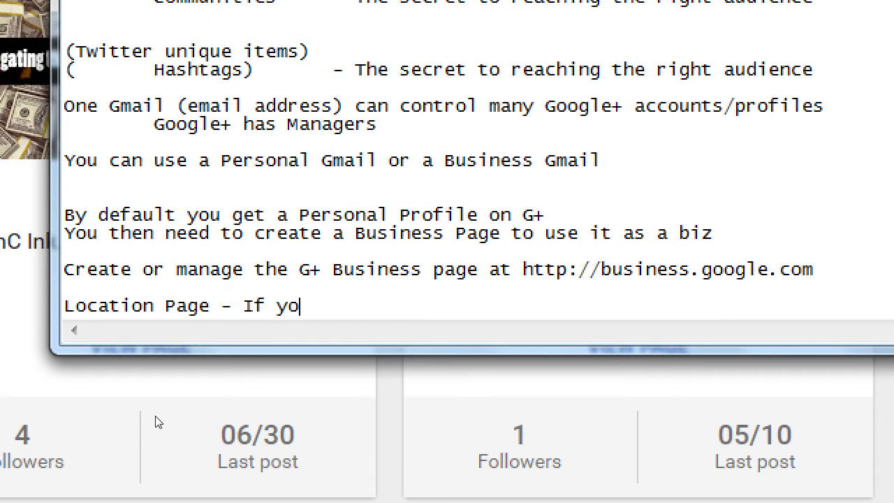
{"action": "type", "text": "ur biz has a ph"}
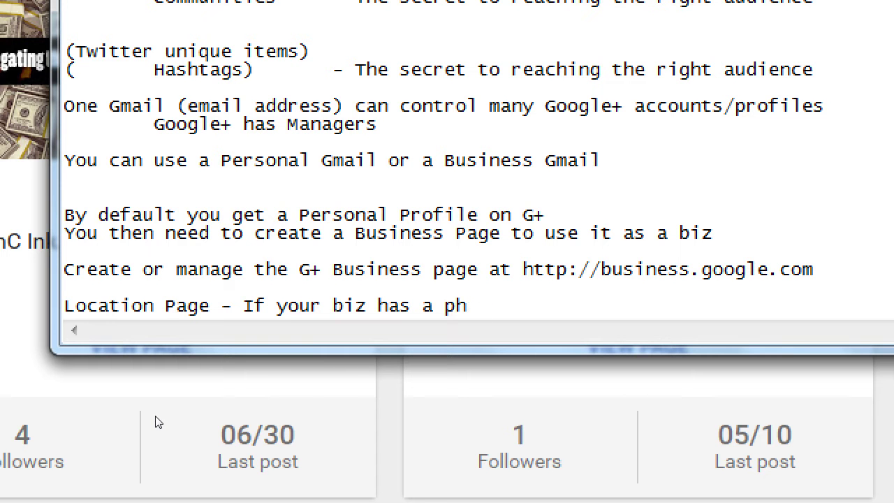
{"action": "type", "text": "ysical loation"}
{"action": "key", "text": "BackSpace"}
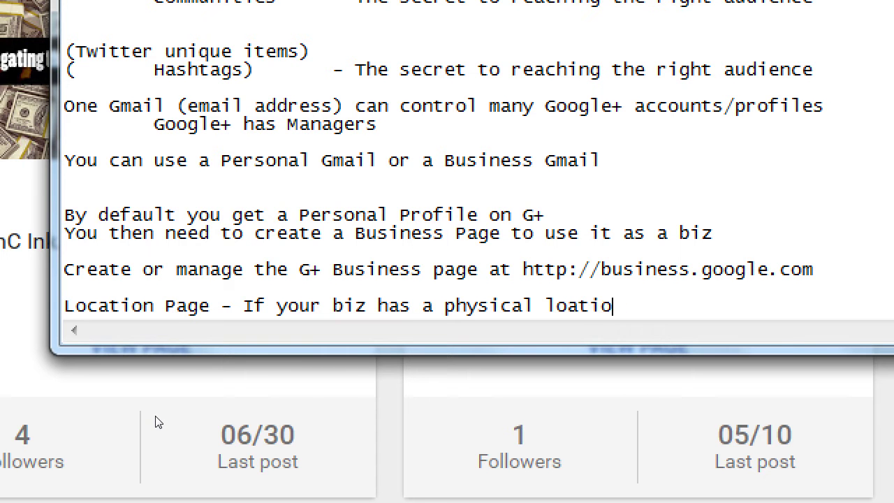
{"action": "key", "text": "BackSpace"}
{"action": "key", "text": "BackSpace"}
{"action": "key", "text": "BackSpace"}
{"action": "key", "text": "BackSpace"}
{"action": "type", "text": "cation"}
{"action": "key", "text": "Return"}
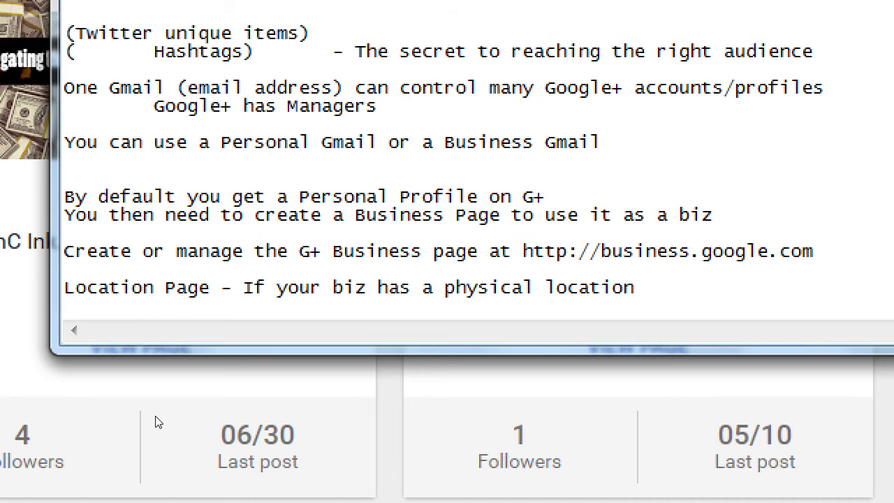
Add the line "Brand Page - If your biz does not have a physical", aligning its dash with the Location Page line.
{"action": "type", "text": "Brand Pag"}
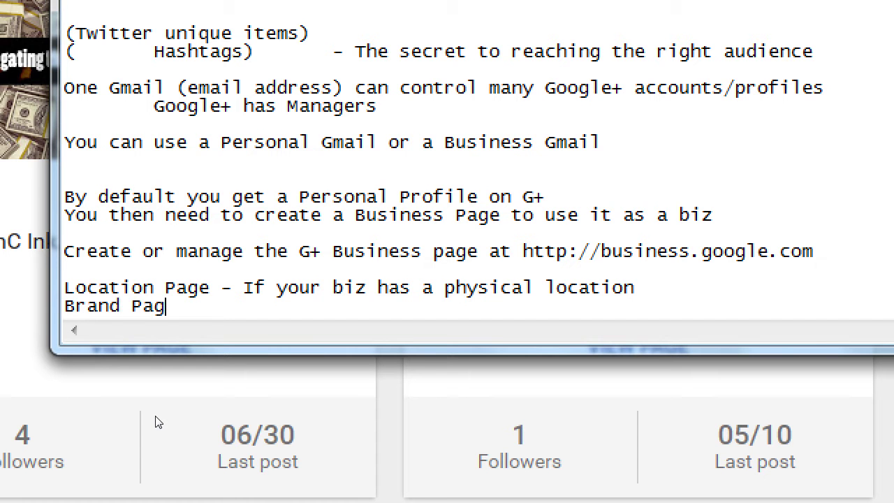
{"action": "type", "text": "e    - If your biz do"}
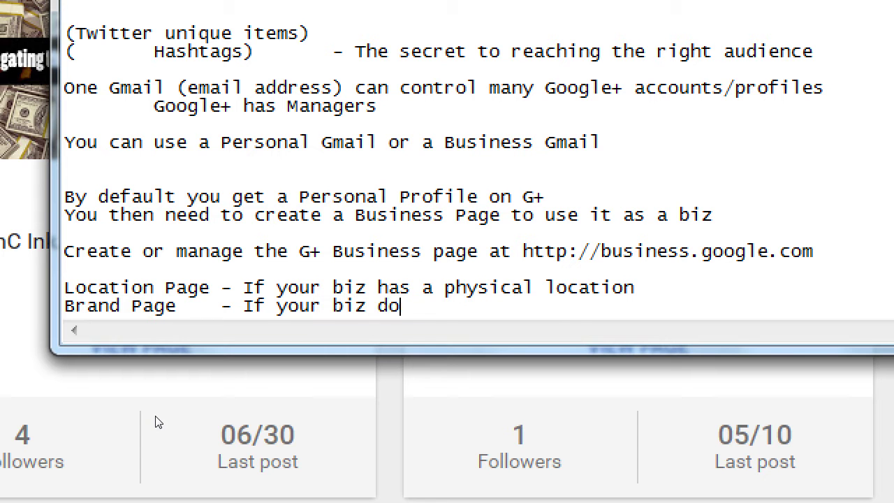
{"action": "type", "text": "es not have a ph"}
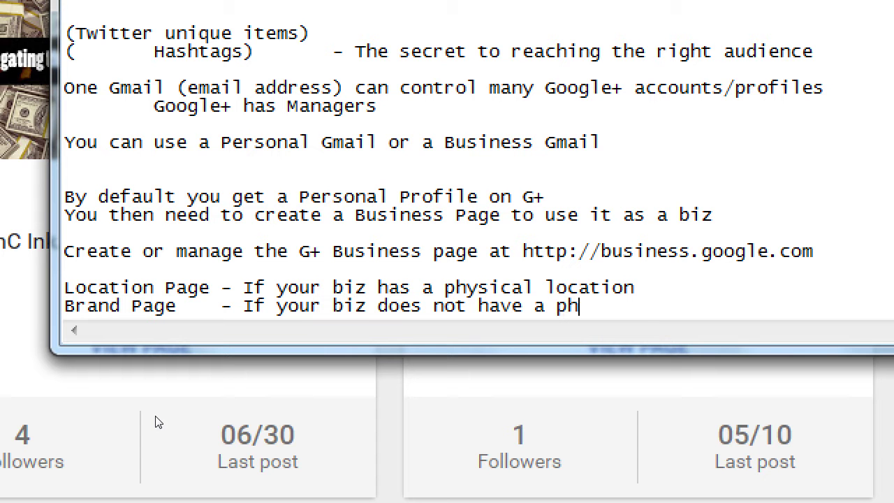
{"action": "type", "text": "ysical"}
Highlight the Location Page line and the Brand Page line in turn to review the two definitions.
{"action": "key", "text": "Up"}
{"action": "key", "text": "shift+Home"}
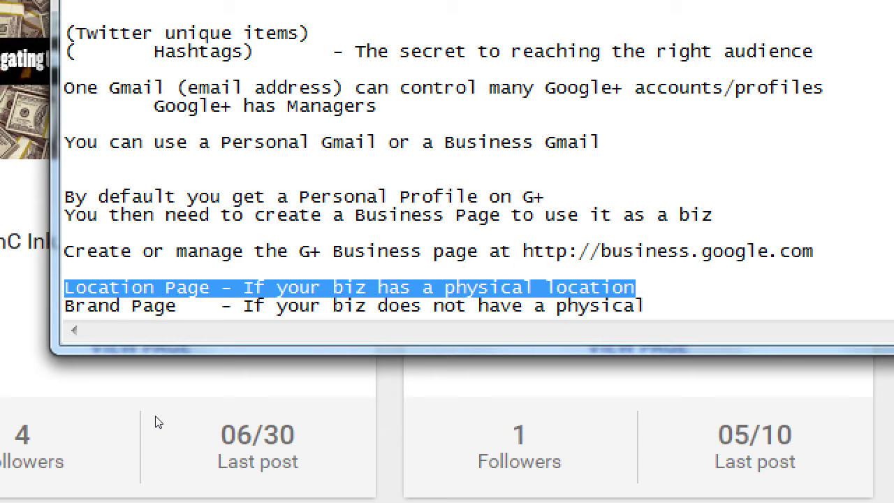
{"action": "key", "text": "Down"}
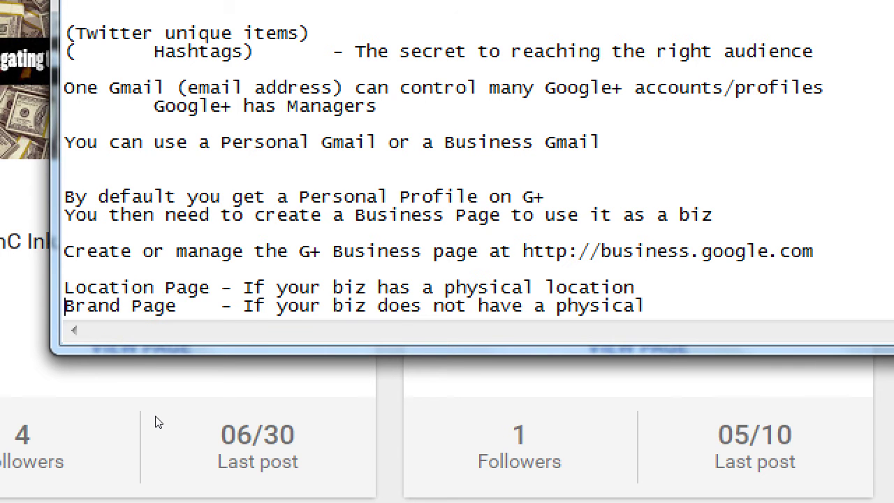
{"action": "key", "text": "End"}
{"action": "key", "text": "shift+Home"}
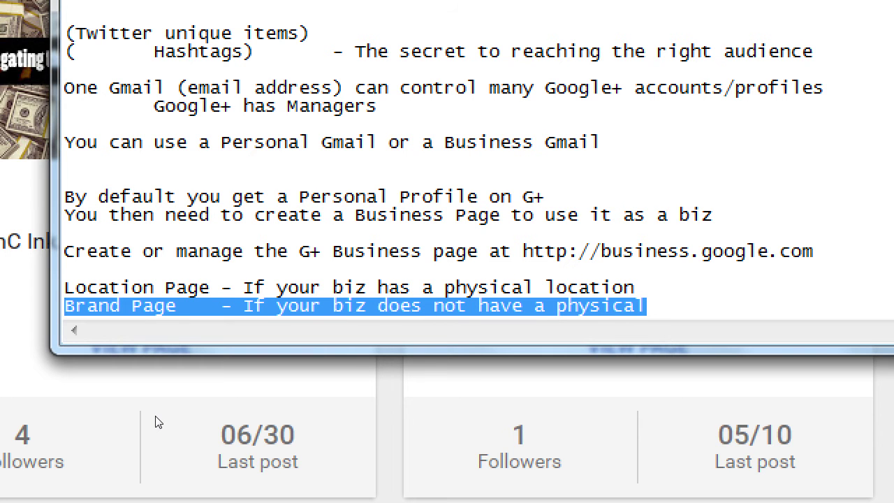
{"action": "key", "text": "super+minus"}
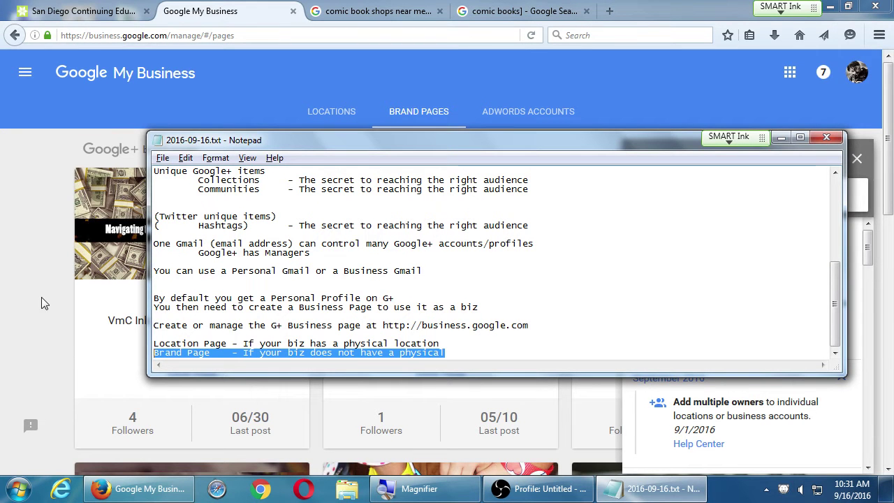
{"action": "left_click", "coordinate": [466, 349]}
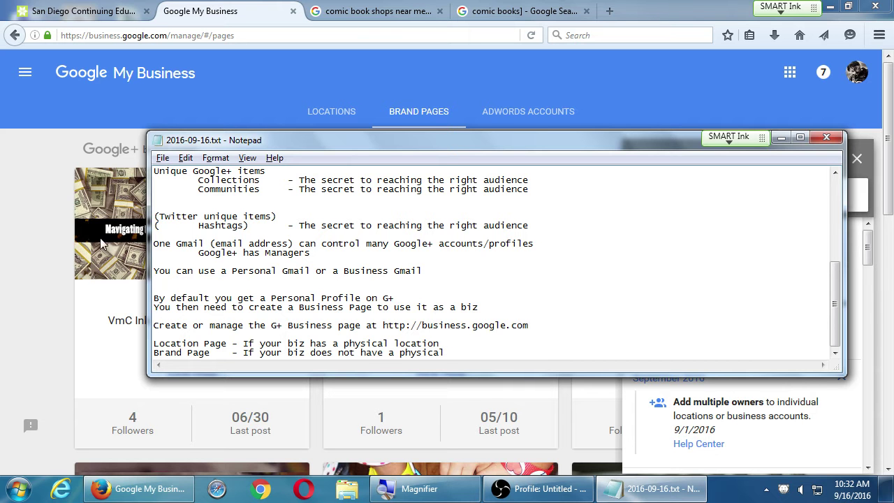
Switch back to Google My Business in Firefox, look through the brand pages, and open Support.
{"action": "left_click", "coordinate": [54, 186]}
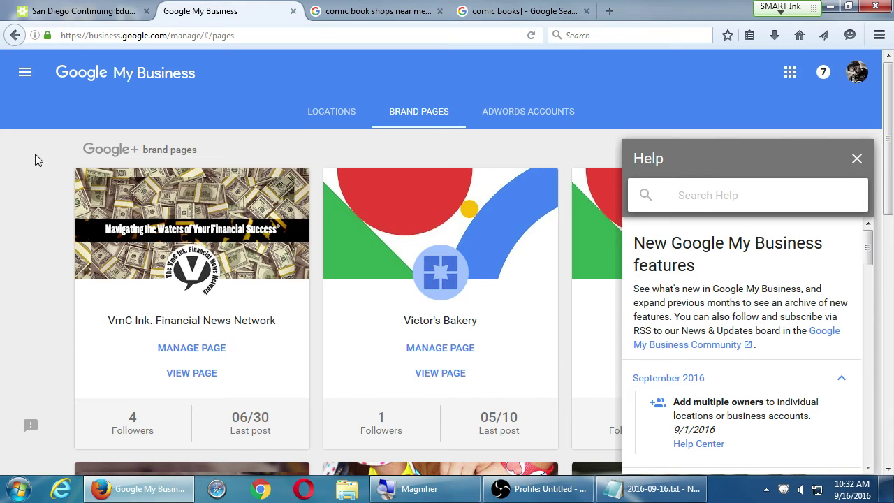
{"action": "scroll", "coordinate": [36, 154], "scroll_direction": "down", "scroll_amount": 10}
{"action": "scroll", "coordinate": [37, 153], "scroll_direction": "up", "scroll_amount": 10}
{"action": "left_click", "coordinate": [28, 78]}
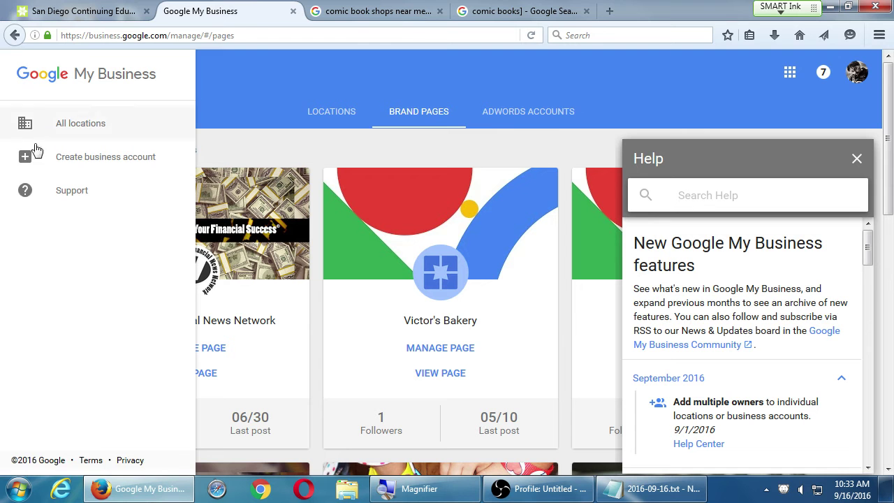
{"action": "left_click", "coordinate": [62, 187]}
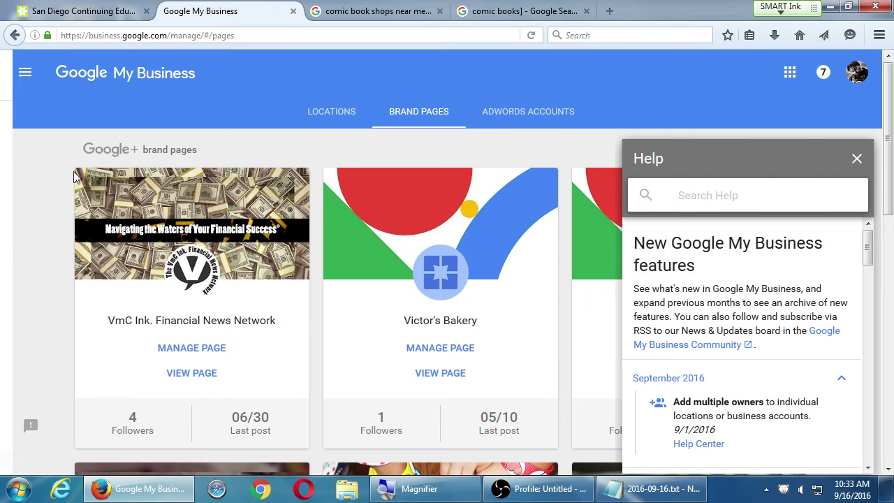
Return to the Notepad notes and add the heading "How to set up a G+ Biz Page:" below the Brand Page line.
{"action": "left_click", "coordinate": [636, 489]}
{"action": "scroll", "coordinate": [479, 248], "scroll_direction": "down", "scroll_amount": 2}
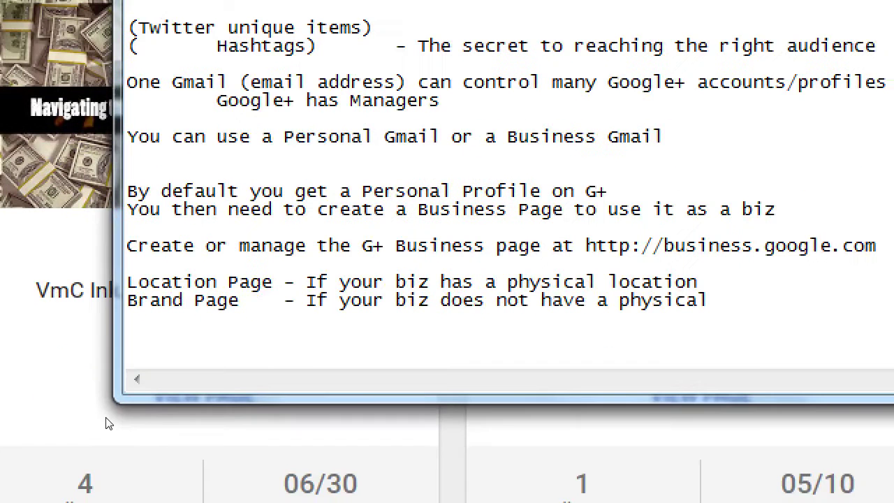
{"action": "type", "text": "How to set u"}
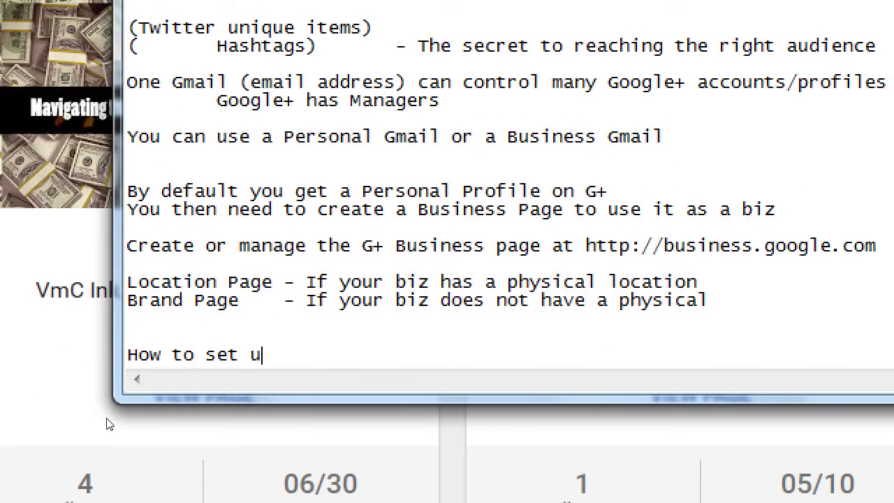
{"action": "type", "text": "p a G+ Biz Page:"}
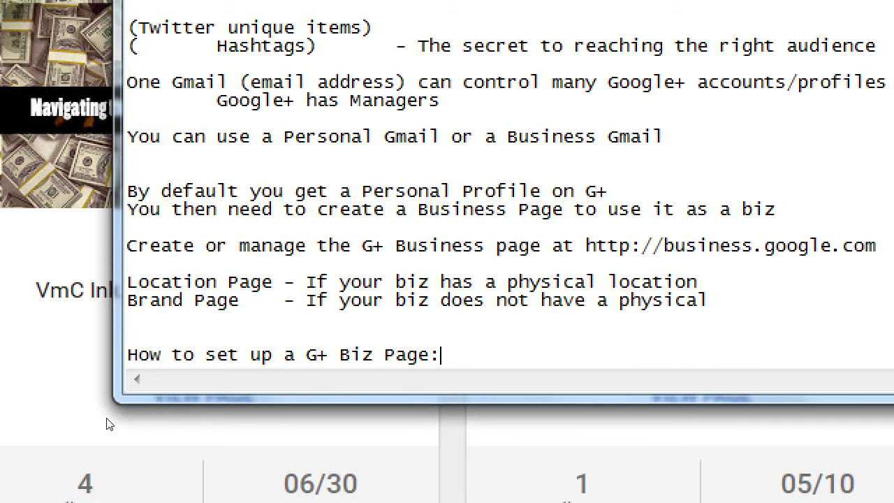
{"action": "key", "text": "Return"}
{"action": "type", "text": "htp"}
{"action": "key", "text": "BackSpace"}
{"action": "key", "text": "BackSpace"}
{"action": "key", "text": "BackSpace"}
{"action": "type", "text": "g"}
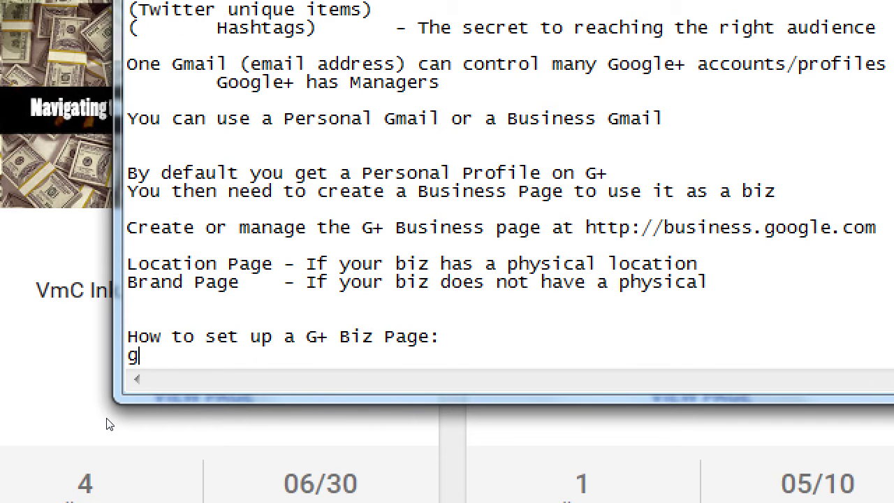
{"action": "type", "text": "o to http:"}
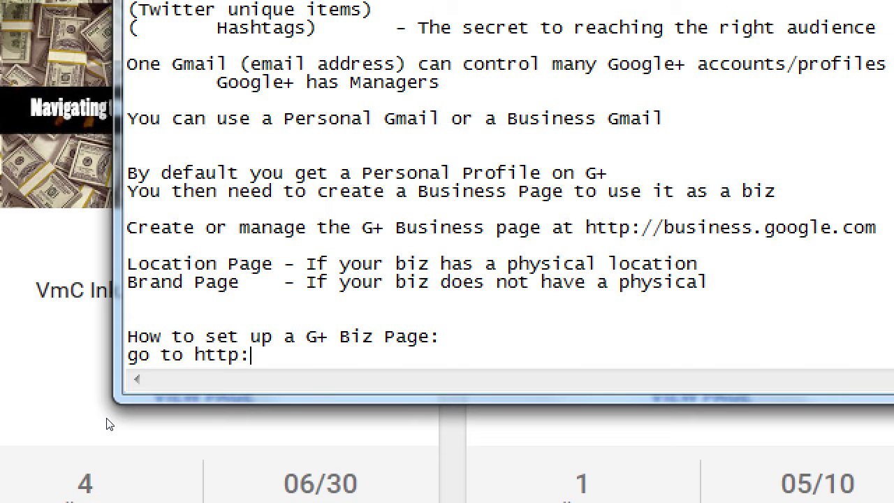
{"action": "type", "text": "//business.google.com"}
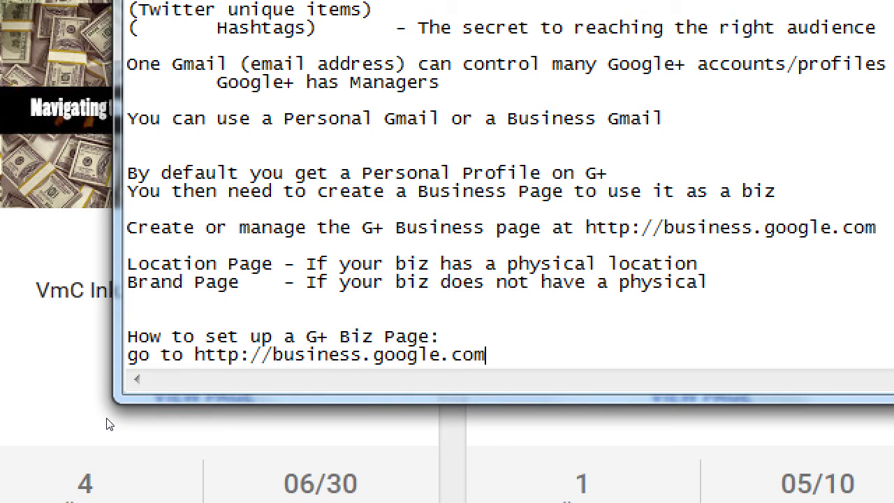
Add the setup instruction "click the three-line menu at top-left" on the next line.
{"action": "key", "text": "Return"}
{"action": "type", "text": "click"}
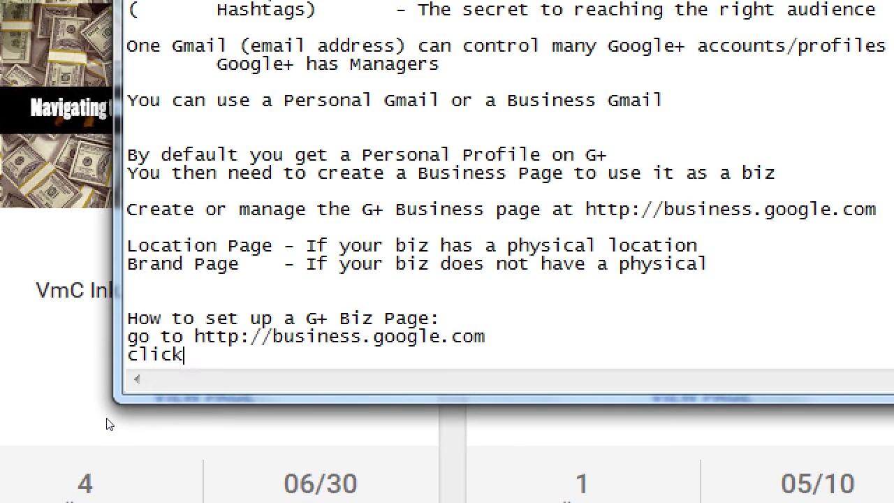
{"action": "type", "text": " the three-line "}
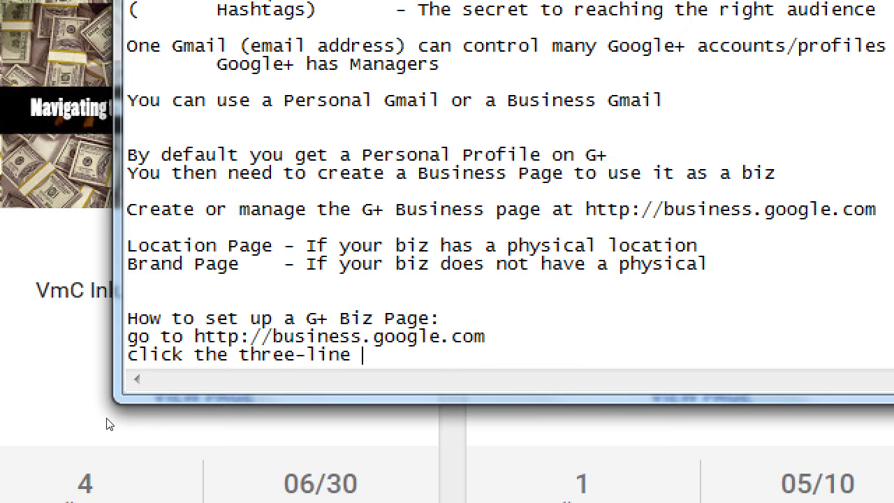
{"action": "type", "text": "menu at top-right"}
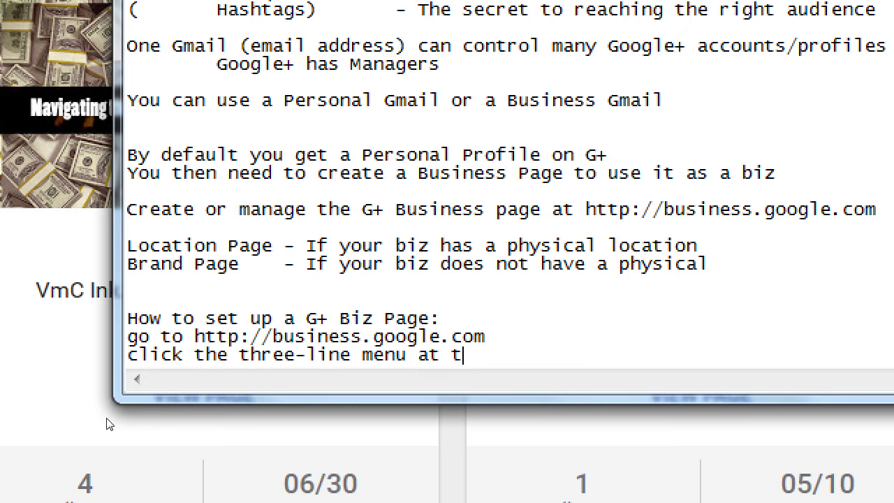
{"action": "key", "text": "BackSpace"}
{"action": "key", "text": "BackSpace"}
{"action": "key", "text": "BackSpace"}
{"action": "key", "text": "BackSpace"}
{"action": "key", "text": "BackSpace"}
{"action": "type", "text": "left"}
{"action": "key", "text": "Return"}
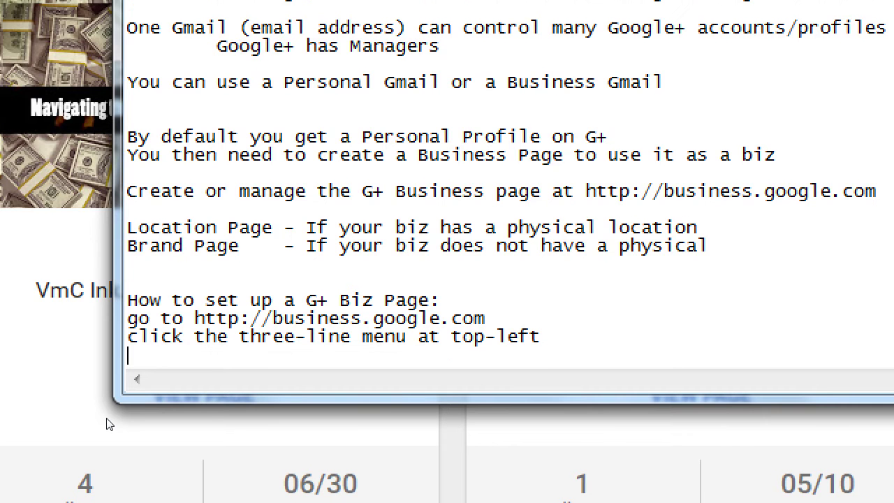
Add the setup instruction "select Support" and leave an empty line ready below it.
{"action": "type", "text": "select Supoport"}
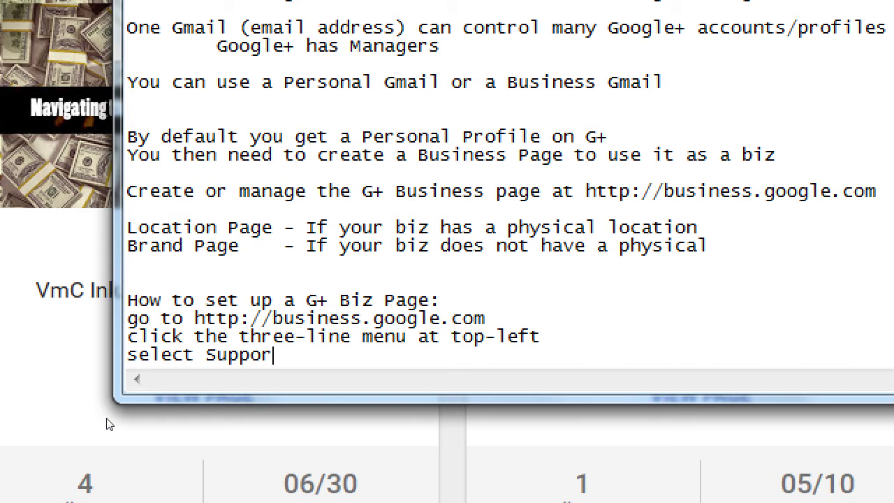
{"action": "key", "text": "Return"}
{"action": "type", "text": "earc"}
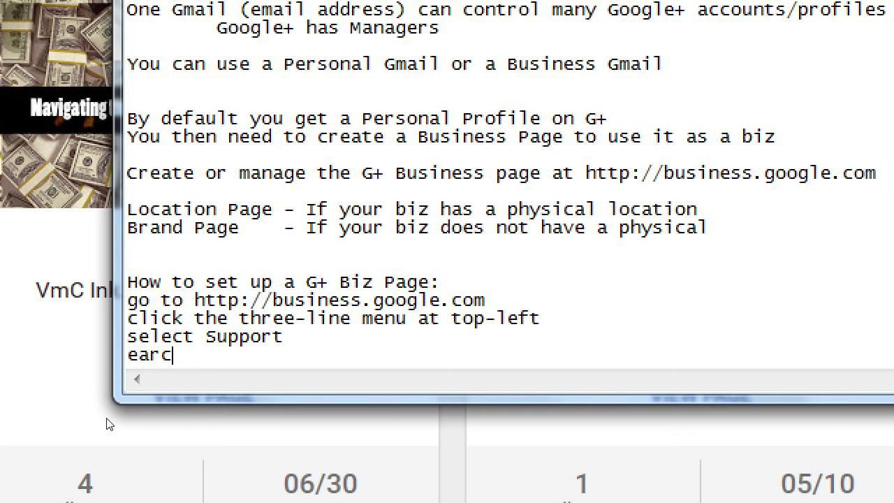
{"action": "key", "text": "BackSpace"}
{"action": "key", "text": "BackSpace"}
{"action": "key", "text": "BackSpace"}
{"action": "key", "text": "BackSpace"}
{"action": "key", "text": "Return"}
{"action": "type", "text": "S"}
{"action": "key", "text": "BackSpace"}
{"action": "key", "text": "BackSpace"}
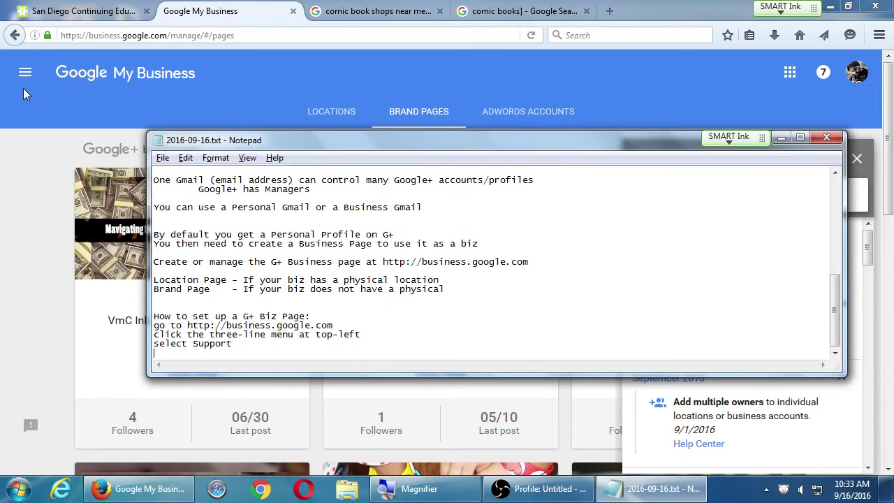
Check the Help panel in the browser, return to the Notepad notes and add the line "create a google+ brand page" below "select Support".
{"action": "left_click", "coordinate": [31, 131]}
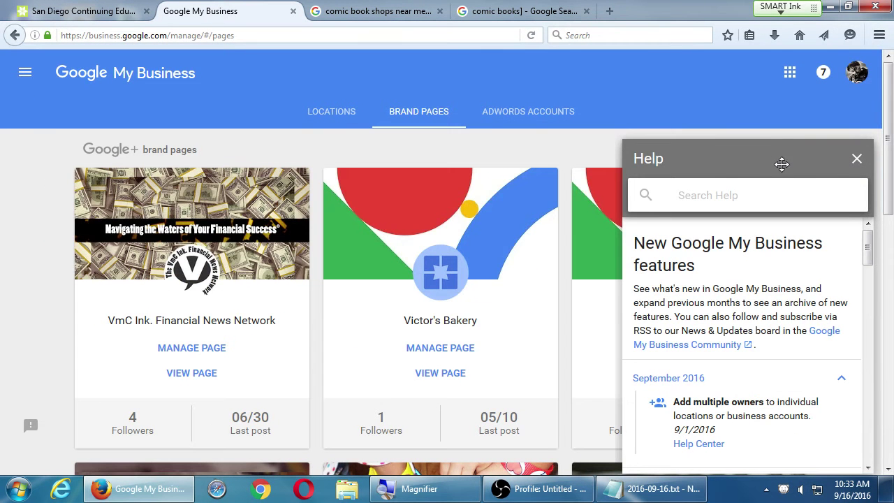
{"action": "left_click", "coordinate": [657, 488]}
{"action": "left_click_drag", "start_coordinate": [663, 145], "coordinate": [522, 96]}
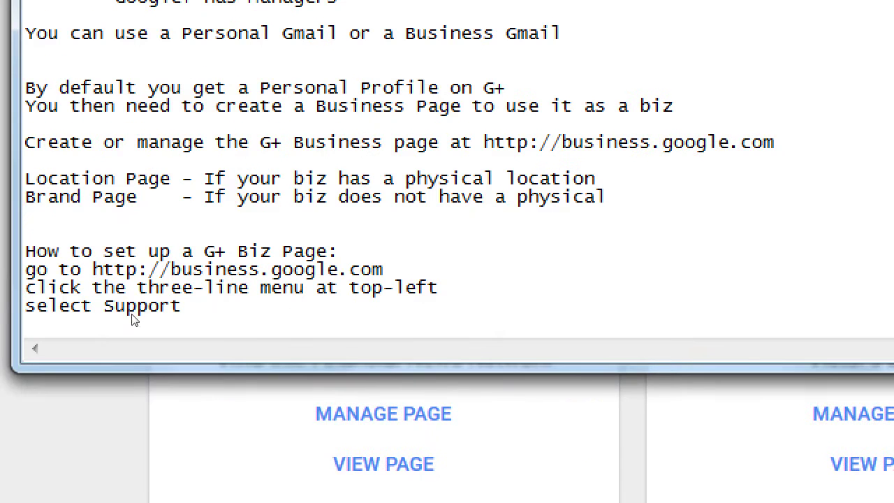
{"action": "key", "text": "Return"}
{"action": "type", "text": "create a google+"}
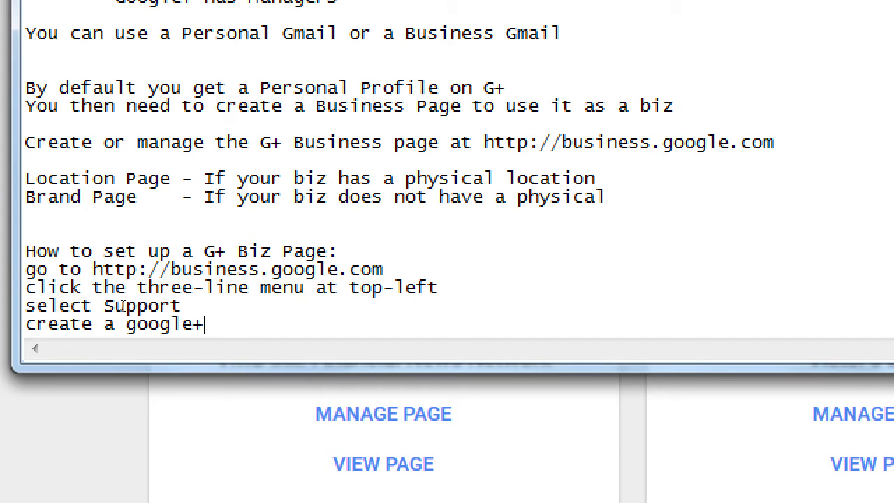
{"action": "type", "text": " brand page"}
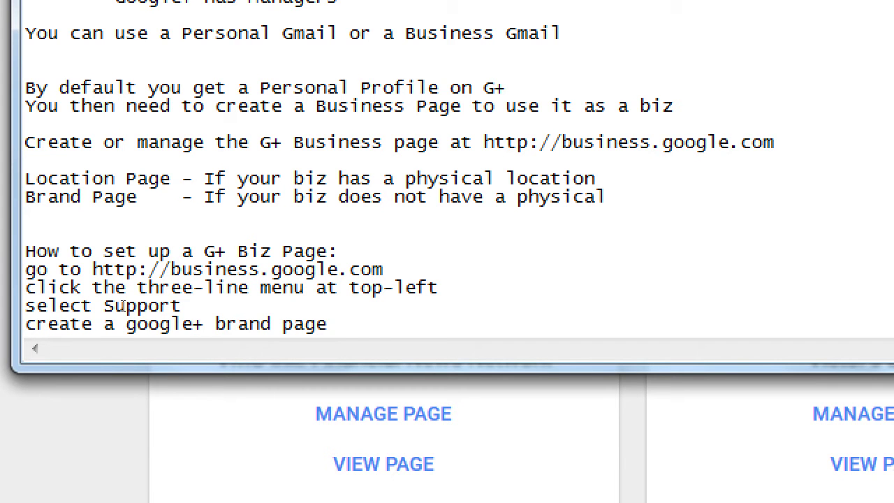
Copy the line "create a google+ brand page" from the notes and search Google My Business Help for it.
{"action": "key", "text": "ctrl+shift+Left"}
{"action": "key", "text": "ctrl+shift+Left"}
{"action": "key", "text": "ctrl+shift+Left"}
{"action": "key", "text": "ctrl+shift+Left"}
{"action": "key", "text": "ctrl+shift+Left"}
{"action": "key", "text": "ctrl+shift+Left"}
{"action": "key", "text": "ctrl+c"}
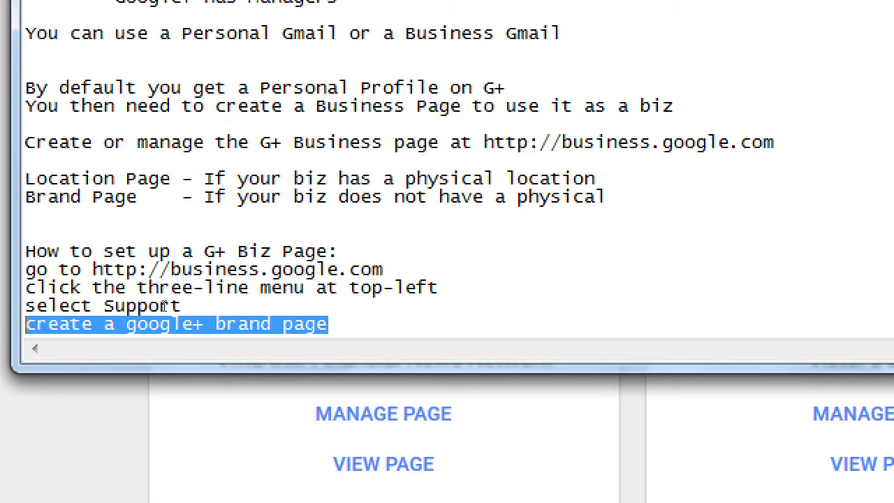
{"action": "key", "text": "super+minus"}
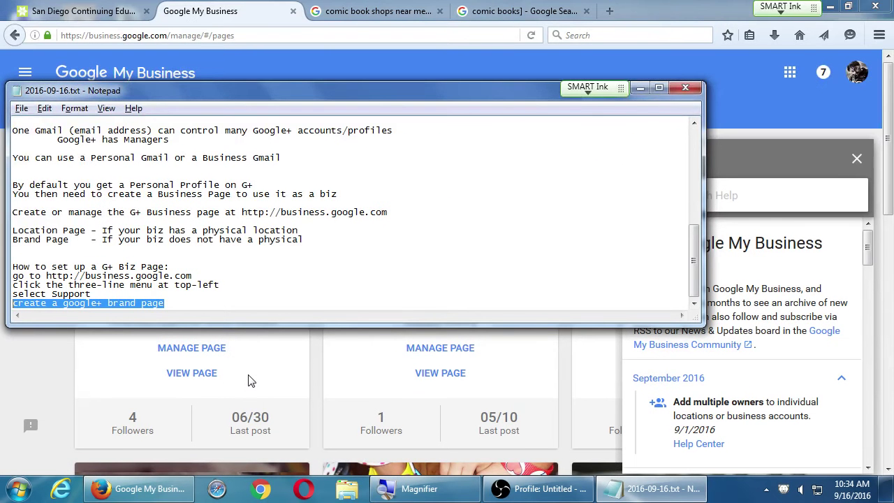
{"action": "left_click", "coordinate": [767, 190]}
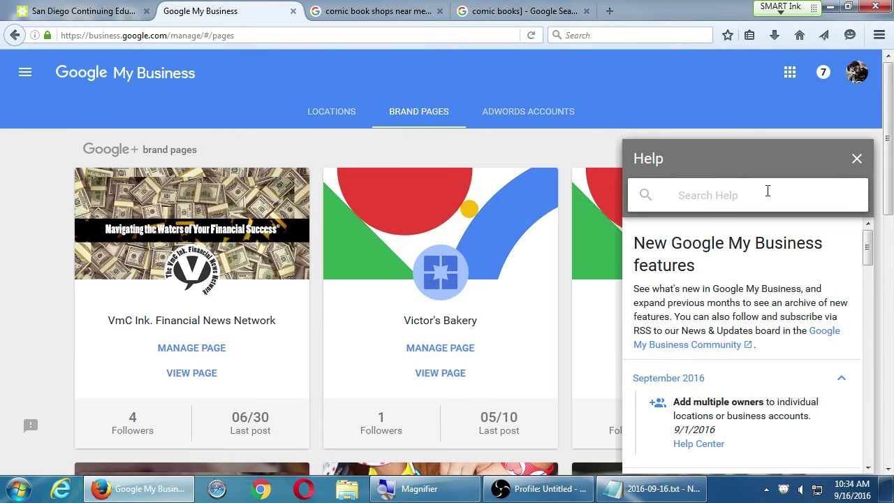
{"action": "key", "text": "ctrl+v"}
{"action": "key", "text": "Return"}
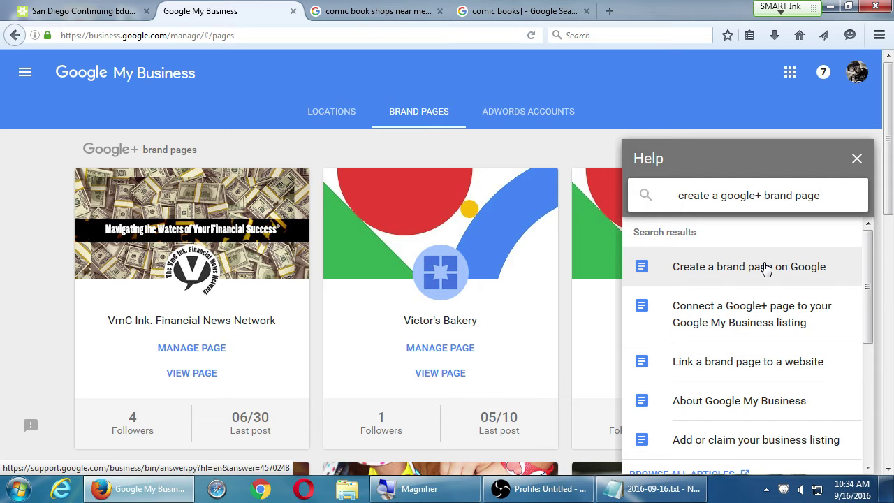
Examine the Help contact options and the fields of the Phone support form, and return to the search results.
{"action": "scroll", "coordinate": [767, 269], "scroll_direction": "down", "scroll_amount": 5}
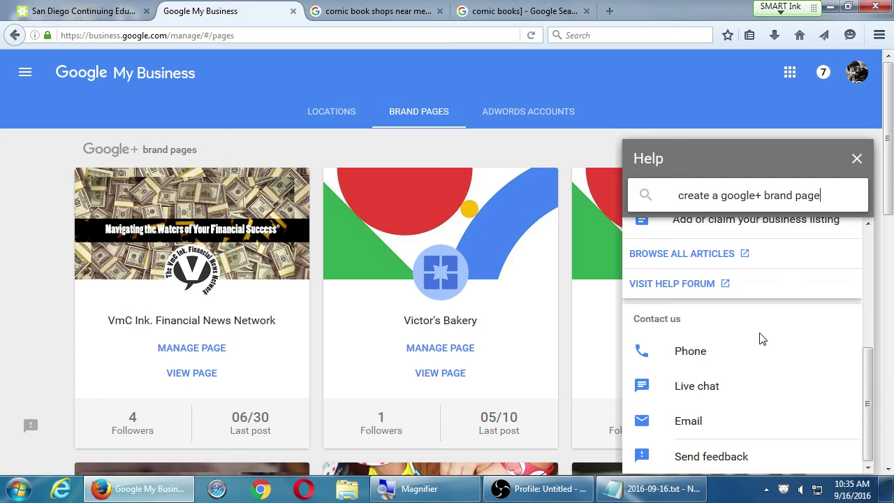
{"action": "left_click", "coordinate": [706, 355]}
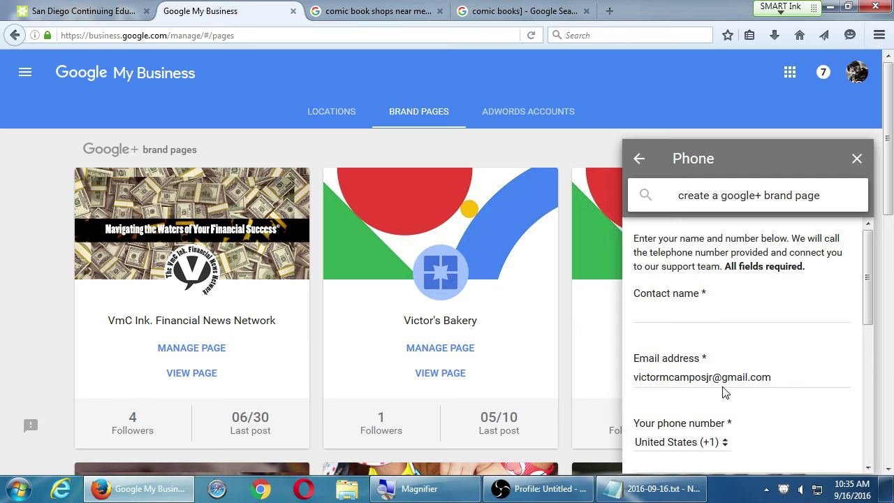
{"action": "scroll", "coordinate": [727, 391], "scroll_direction": "down", "scroll_amount": 3}
{"action": "scroll", "coordinate": [769, 412], "scroll_direction": "down", "scroll_amount": 2}
{"action": "scroll", "coordinate": [762, 395], "scroll_direction": "up", "scroll_amount": 2}
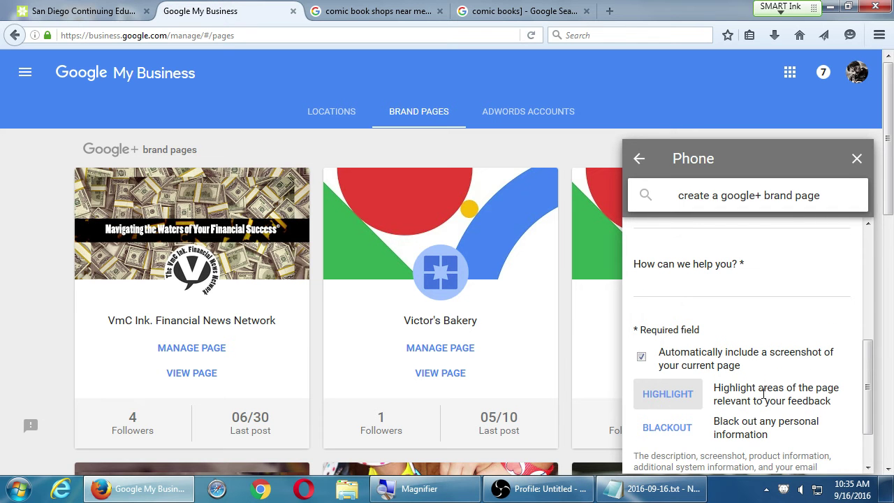
{"action": "left_click", "coordinate": [639, 161]}
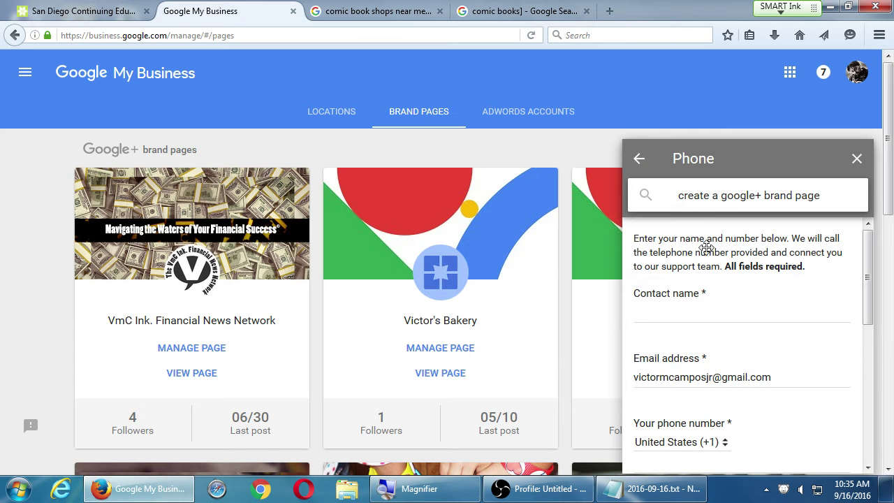
{"action": "scroll", "coordinate": [806, 357], "scroll_direction": "down", "scroll_amount": 3}
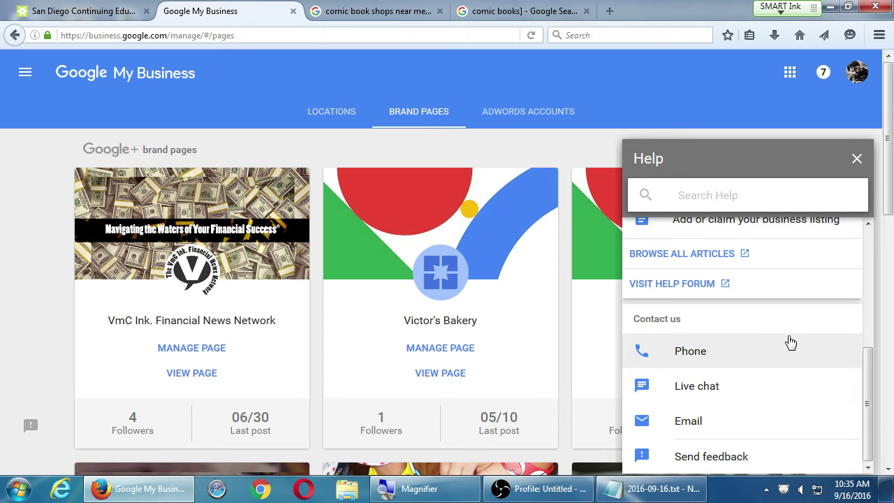
{"action": "scroll", "coordinate": [863, 237], "scroll_direction": "up", "scroll_amount": 5}
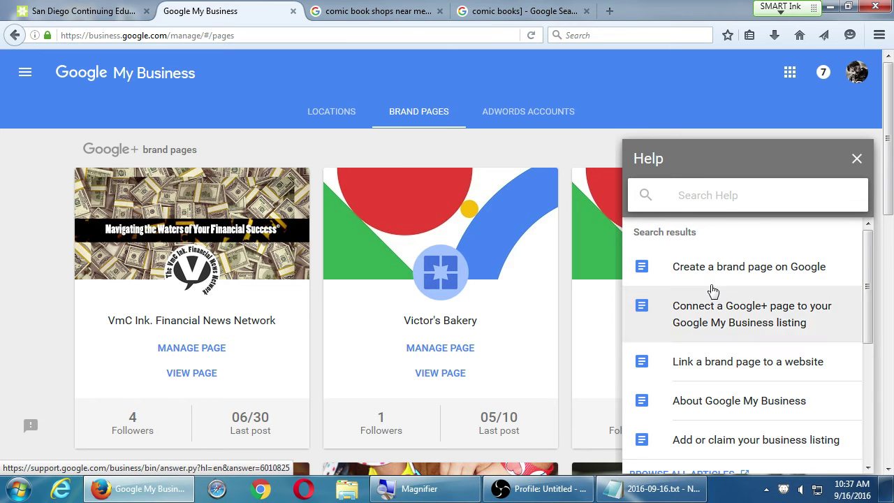
Open the "Create a brand page on Google" help article and expand its Desktop instructions.
{"action": "left_click", "coordinate": [656, 493]}
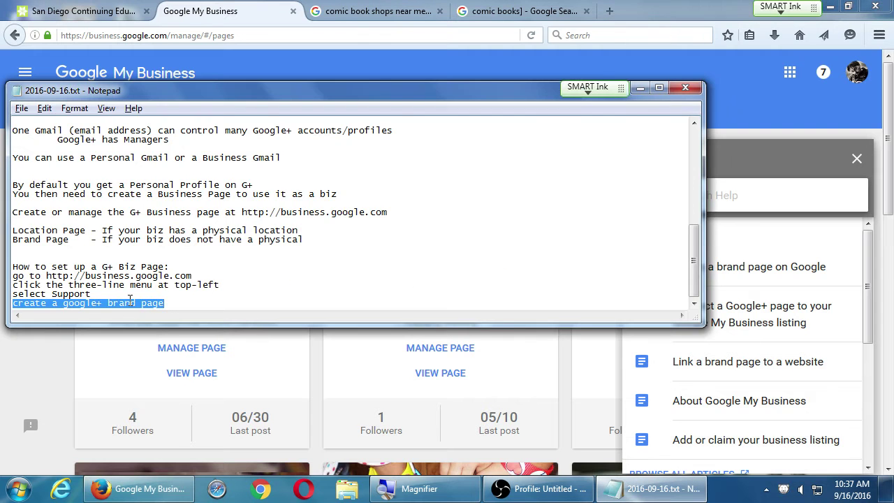
{"action": "left_click", "coordinate": [181, 306]}
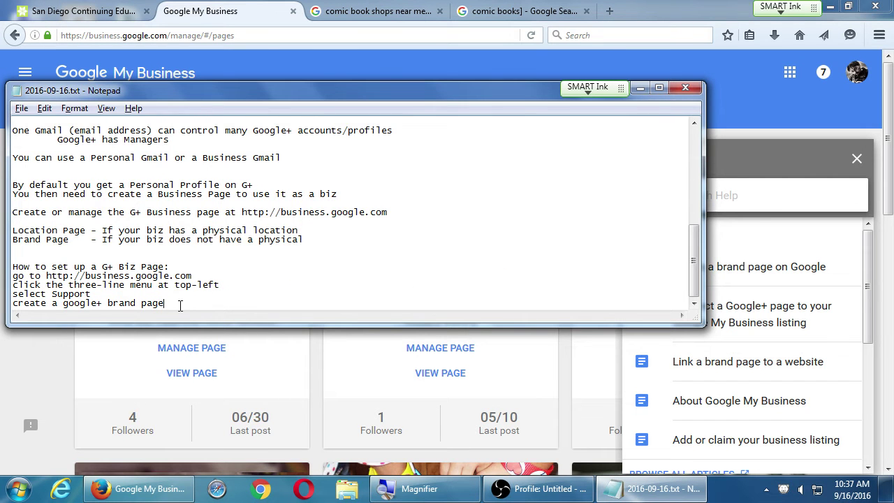
{"action": "left_click", "coordinate": [754, 165]}
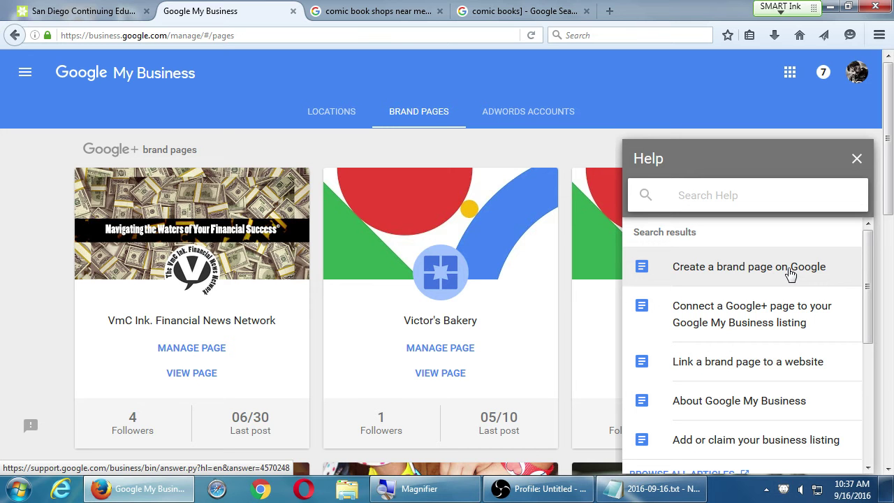
{"action": "left_click", "coordinate": [754, 276]}
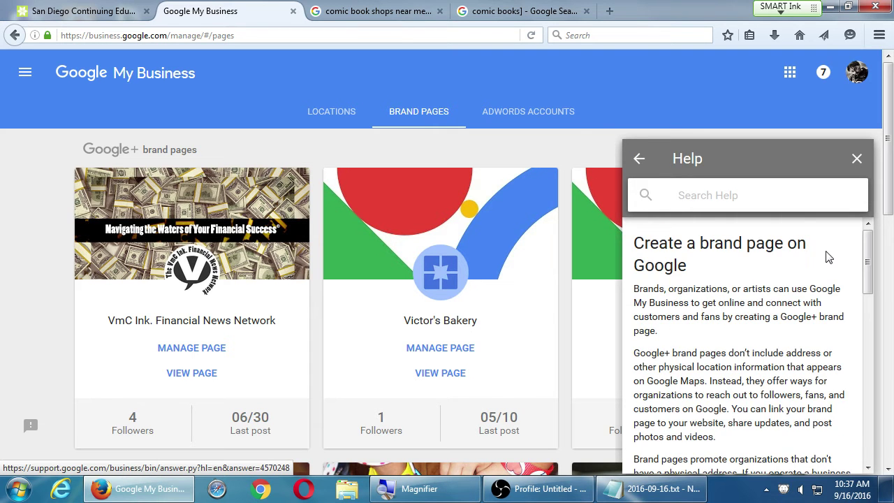
{"action": "left_click_drag", "start_coordinate": [866, 255], "coordinate": [864, 328]}
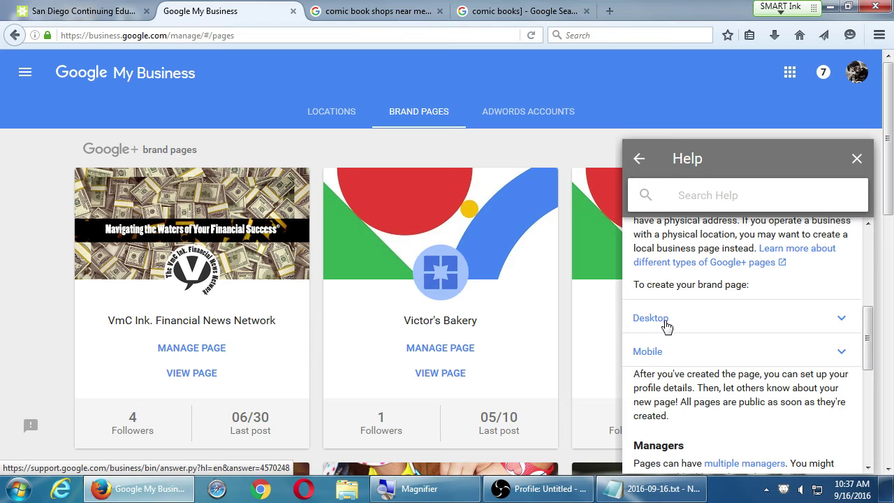
{"action": "left_click", "coordinate": [664, 322]}
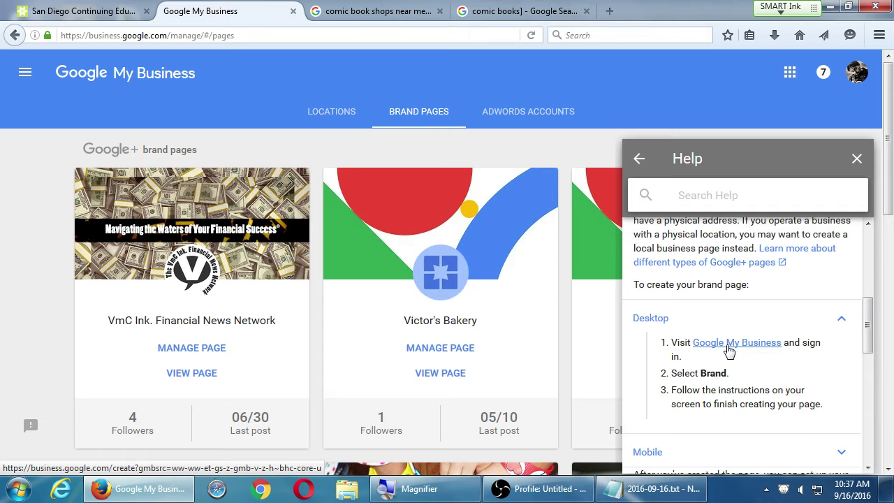
Return to the Notepad notes and put "Search: " in front of the "create a google+ brand page" line.
{"action": "left_click", "coordinate": [667, 495]}
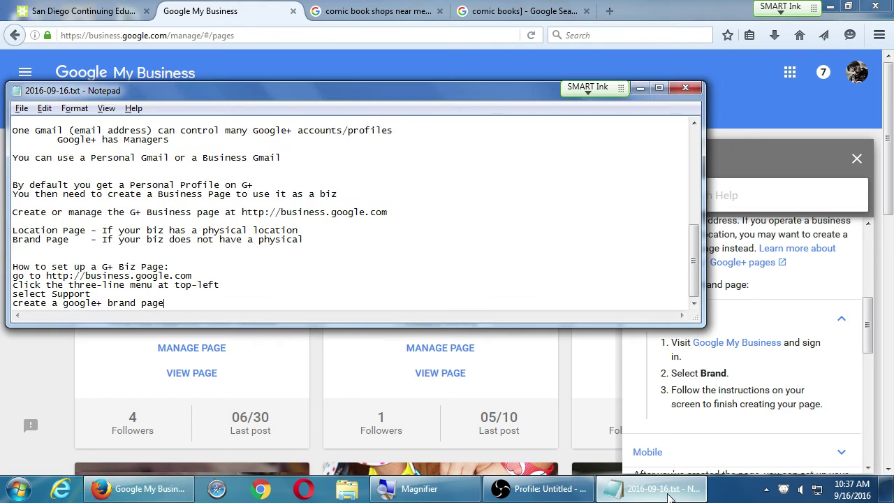
{"action": "left_click", "coordinate": [667, 494]}
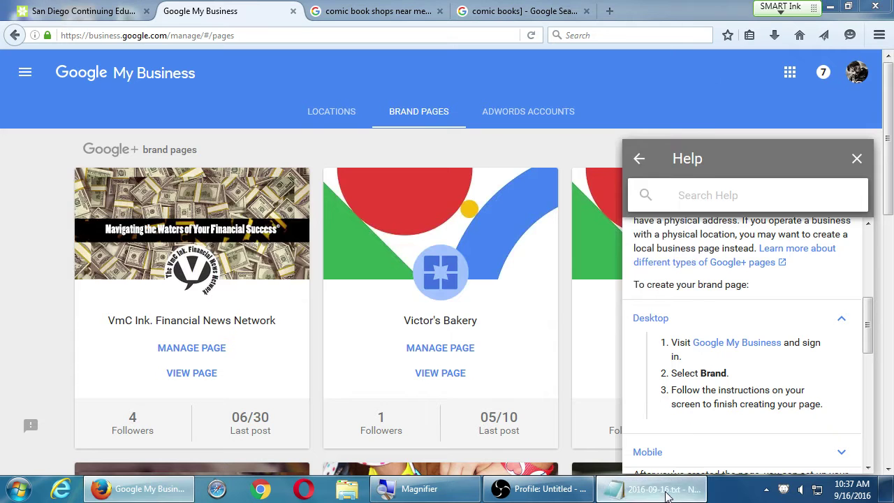
{"action": "left_click", "coordinate": [660, 489]}
{"action": "left_click", "coordinate": [199, 300]}
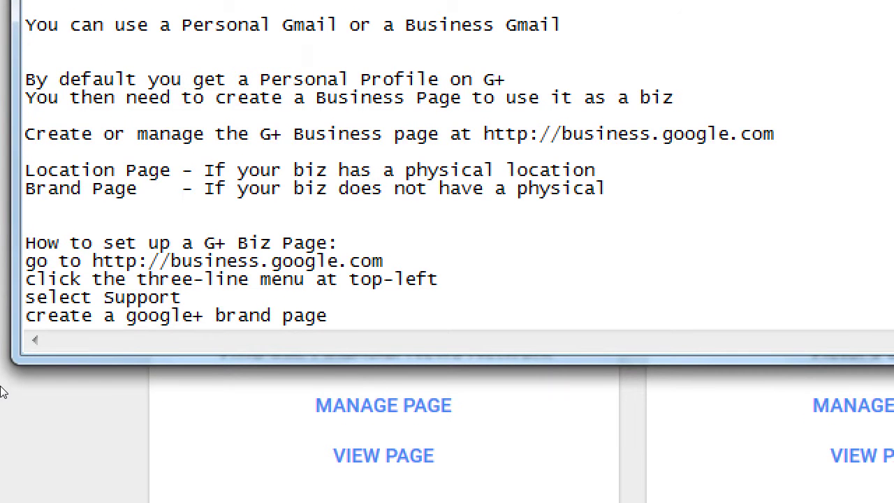
{"action": "key", "text": "Home"}
{"action": "type", "text": "Serc"}
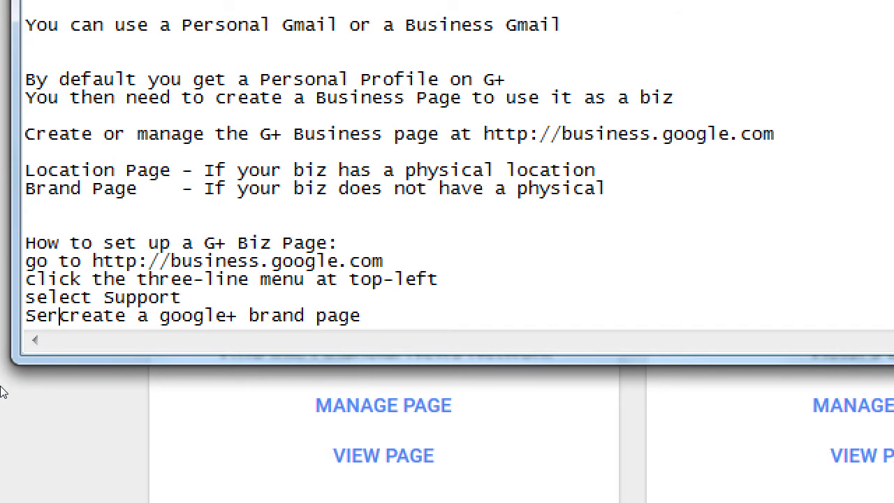
{"action": "key", "text": "BackSpace"}
{"action": "key", "text": "BackSpace"}
{"action": "type", "text": "arch:"}
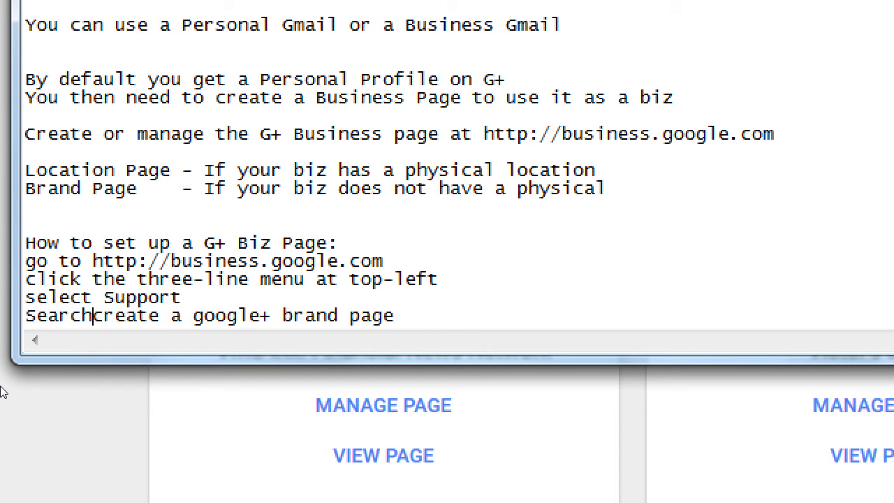
Add the setup instruction Click "create a brand page on google" on the next line, checking the wording against the help article's title.
{"action": "key", "text": "End"}
{"action": "key", "text": "Return"}
{"action": "type", "text": "Click"}
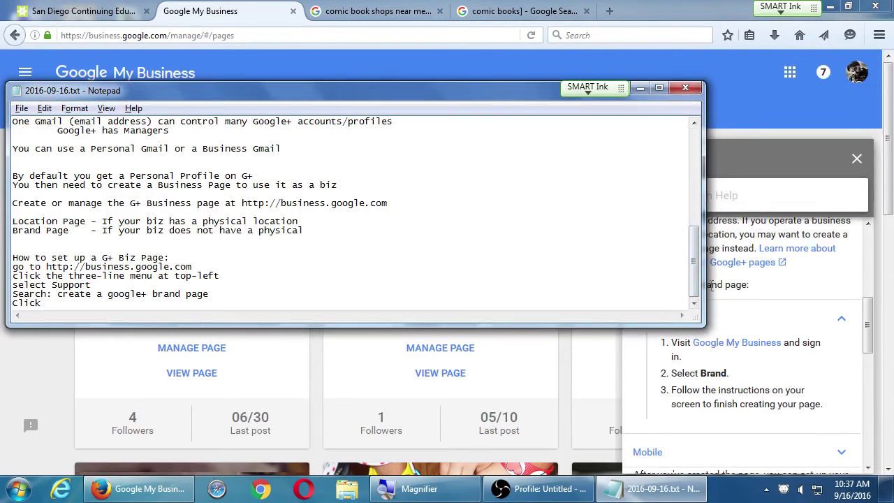
{"action": "left_click_drag", "start_coordinate": [704, 285], "coordinate": [665, 285]}
{"action": "left_click", "coordinate": [869, 259]}
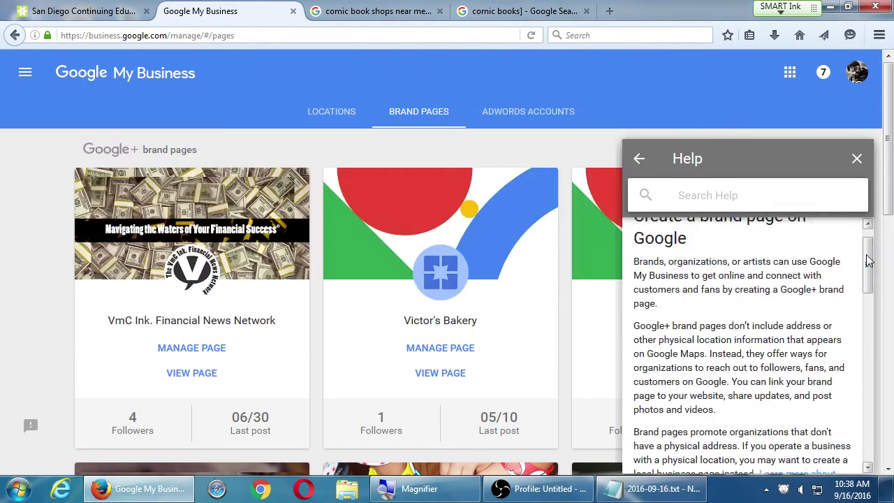
{"action": "scroll", "coordinate": [868, 260], "scroll_direction": "up", "scroll_amount": 1}
{"action": "key", "text": "alt+Tab"}
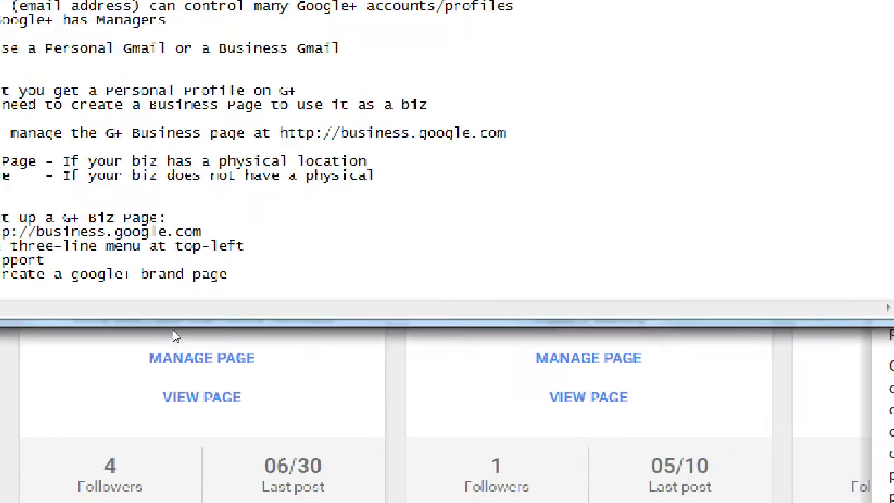
{"action": "key", "text": "Return"}
{"action": "type", "text": "Click \""}
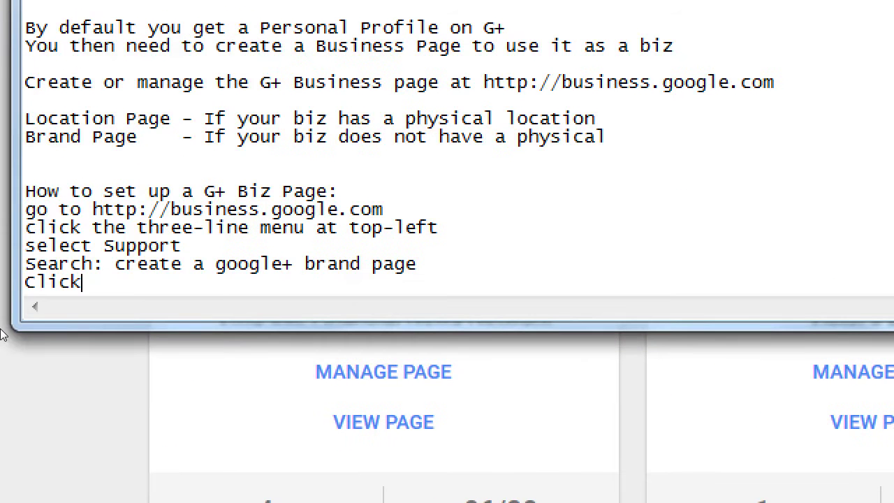
{"action": "type", "text": "create a"}
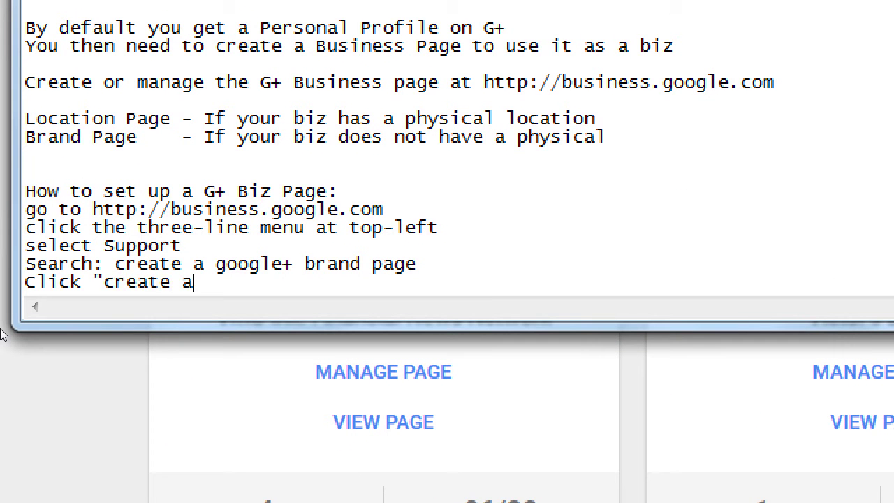
{"action": "type", "text": " brand page on google\""}
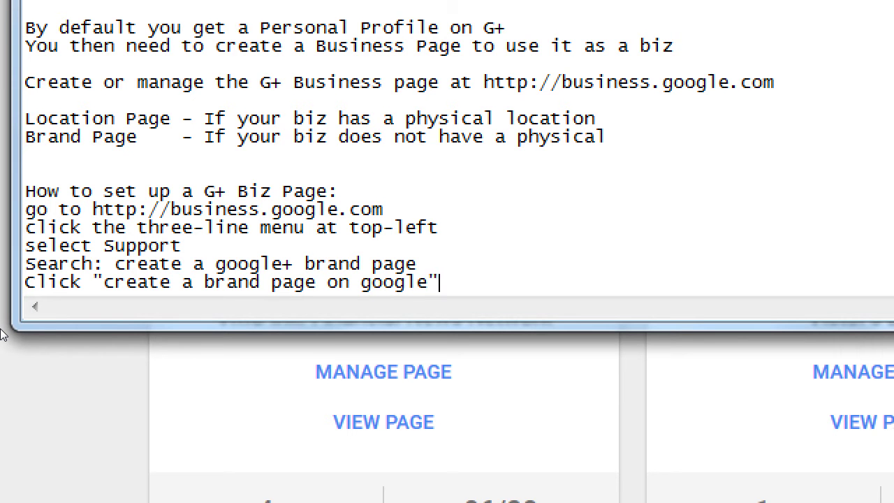
Add the setup instruction "Click in the Desktop section:" to the notes and start an empty line below it.
{"action": "key", "text": "Return"}
{"action": "type", "text": "Click "}
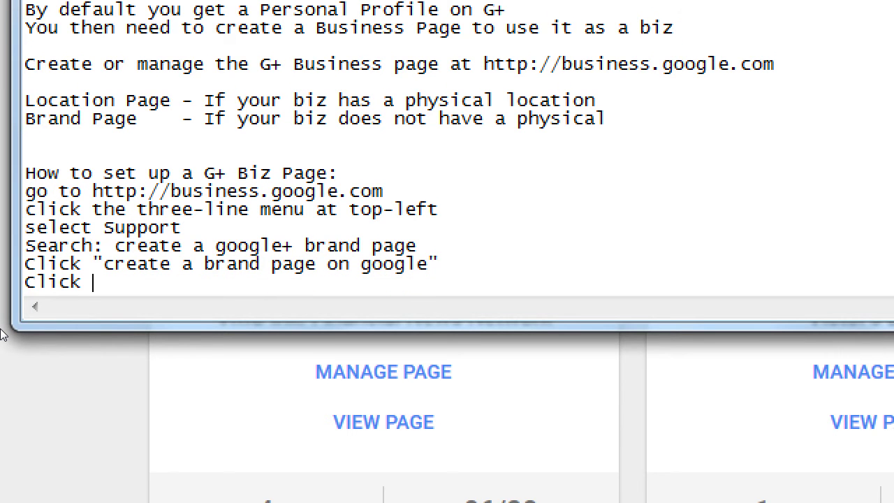
{"action": "type", "text": "in the Deskto"}
{"action": "key", "text": "BackSpace"}
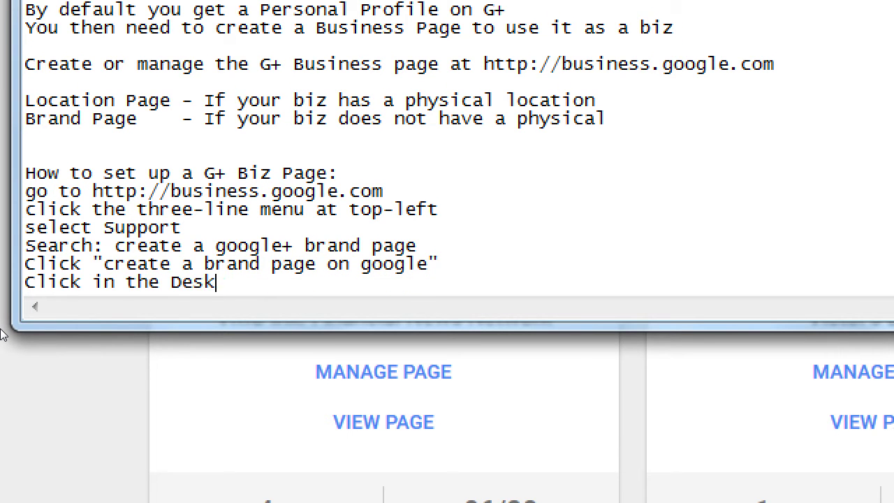
{"action": "type", "text": "top section:"}
{"action": "key", "text": "Return"}
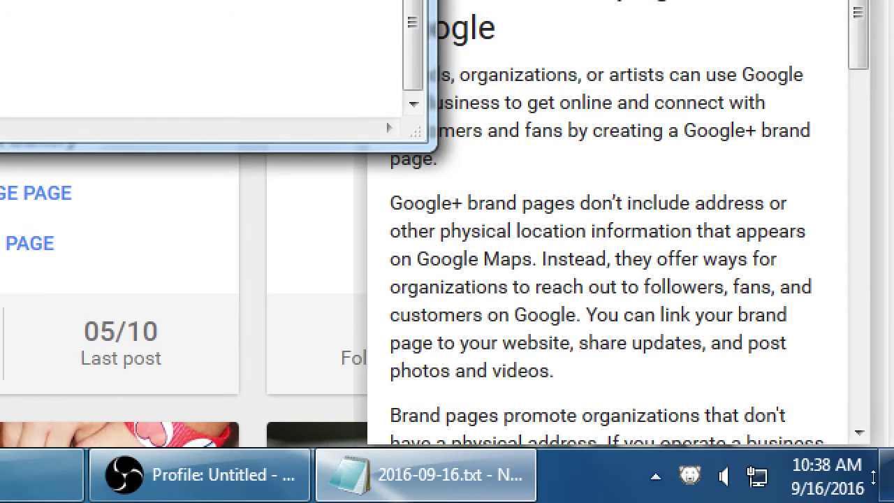
Check the Desktop instructions in the help article and add the line Click "Visit Google my Business" to the Notepad notes.
{"action": "left_click", "coordinate": [713, 340]}
{"action": "scroll", "coordinate": [713, 340], "scroll_direction": "down", "scroll_amount": 8}
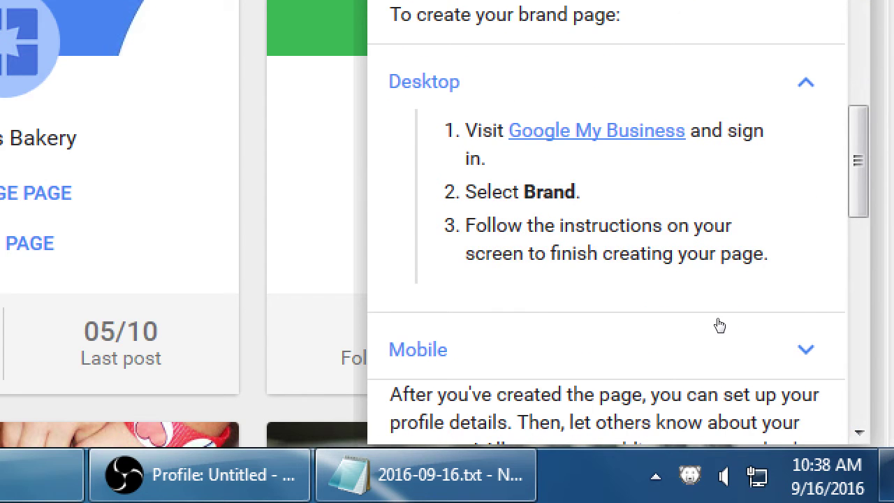
{"action": "key", "text": "alt+Tab"}
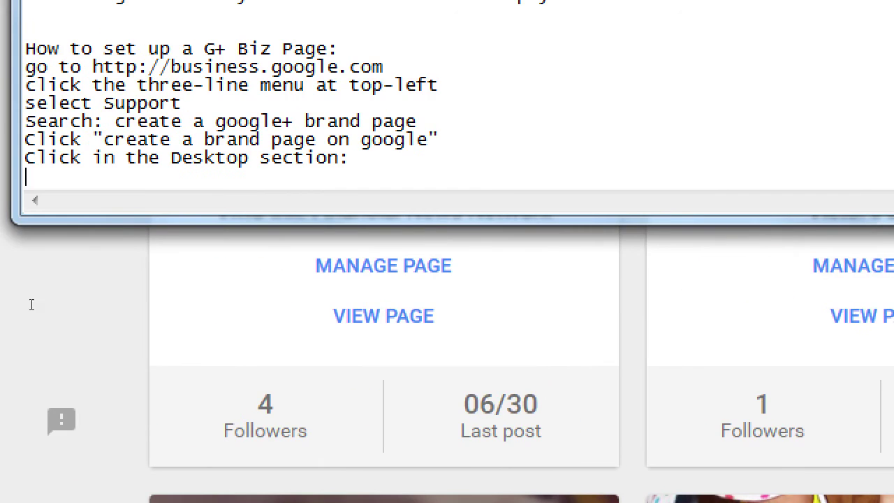
{"action": "type", "text": "Click \"visig"}
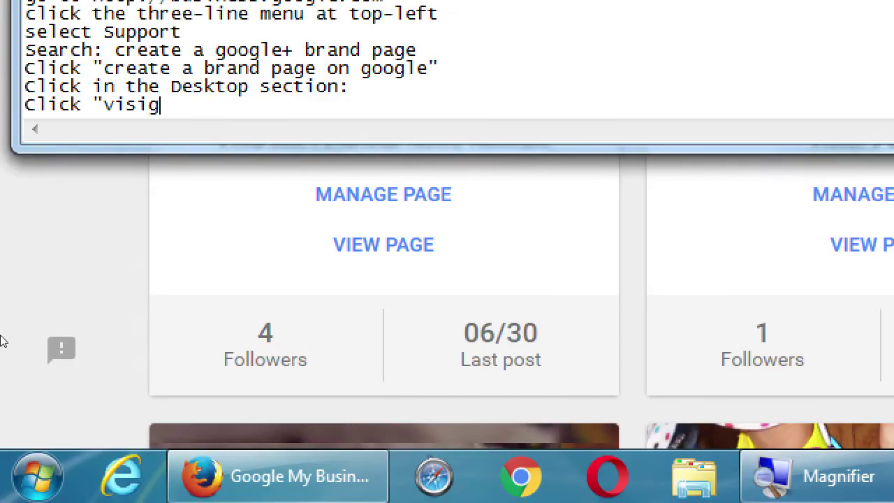
{"action": "key", "text": "BackSpace"}
{"action": "key", "text": "BackSpace"}
{"action": "key", "text": "BackSpace"}
{"action": "key", "text": "BackSpace"}
{"action": "key", "text": "BackSpace"}
{"action": "type", "text": "Visit Google my Busi"}
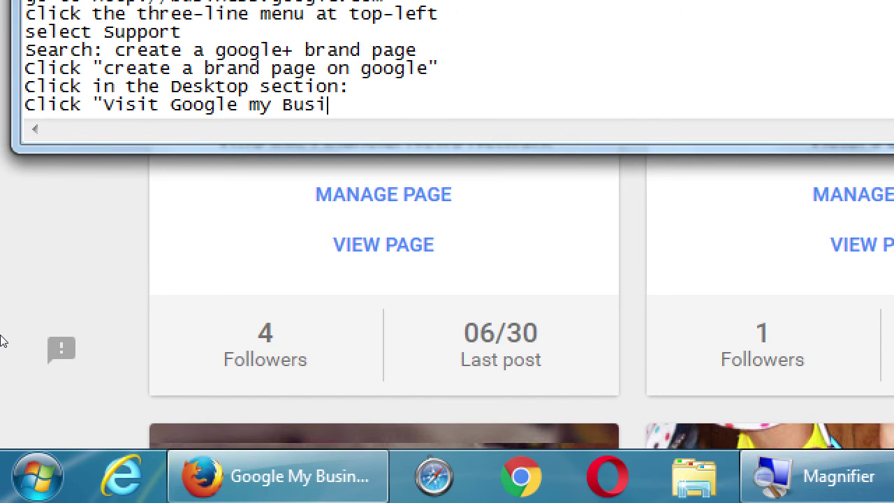
{"action": "type", "text": "ness\""}
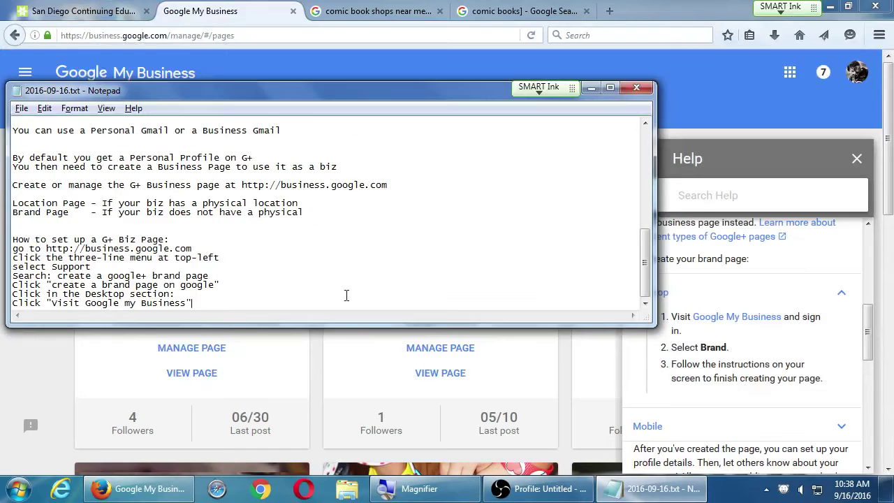
Follow the Google My Business link in the help article's Desktop instructions and show the blocked pop-up page for adding a business.
{"action": "left_click", "coordinate": [746, 320]}
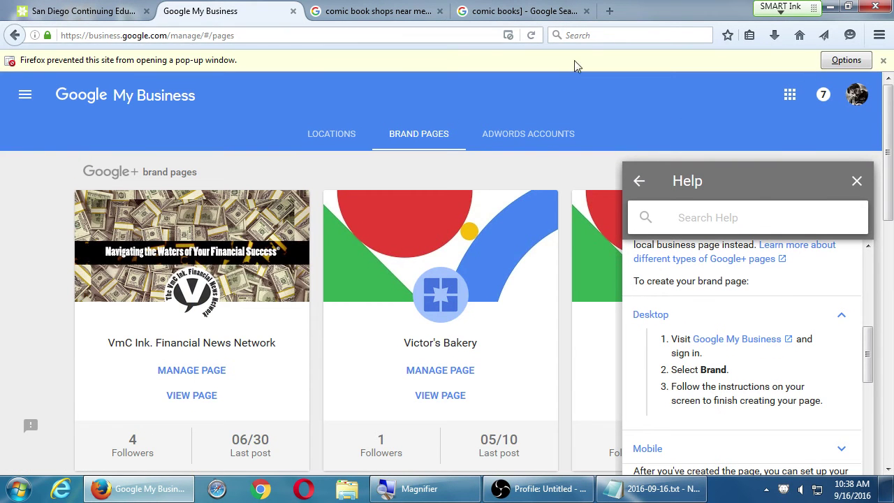
{"action": "left_click", "coordinate": [846, 60]}
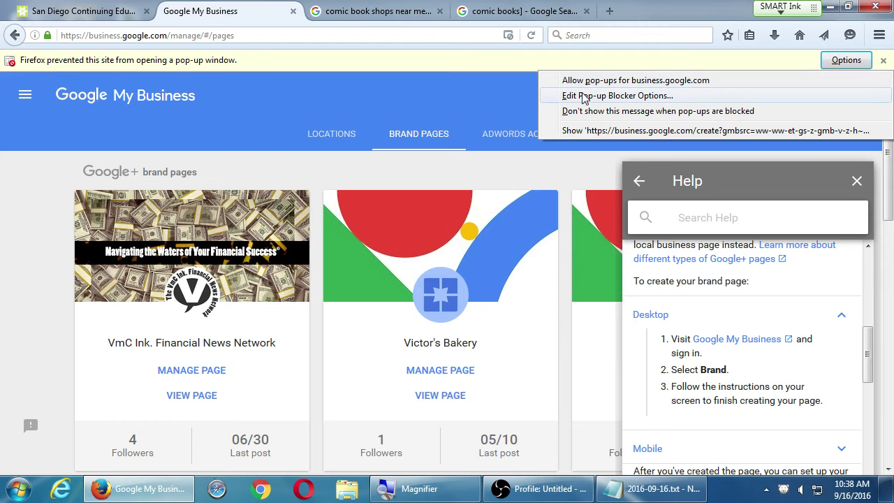
{"action": "left_click", "coordinate": [577, 131]}
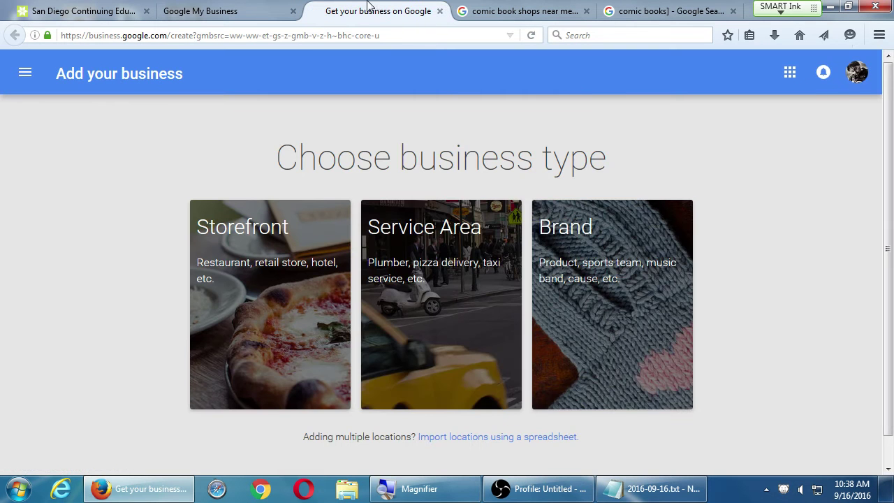